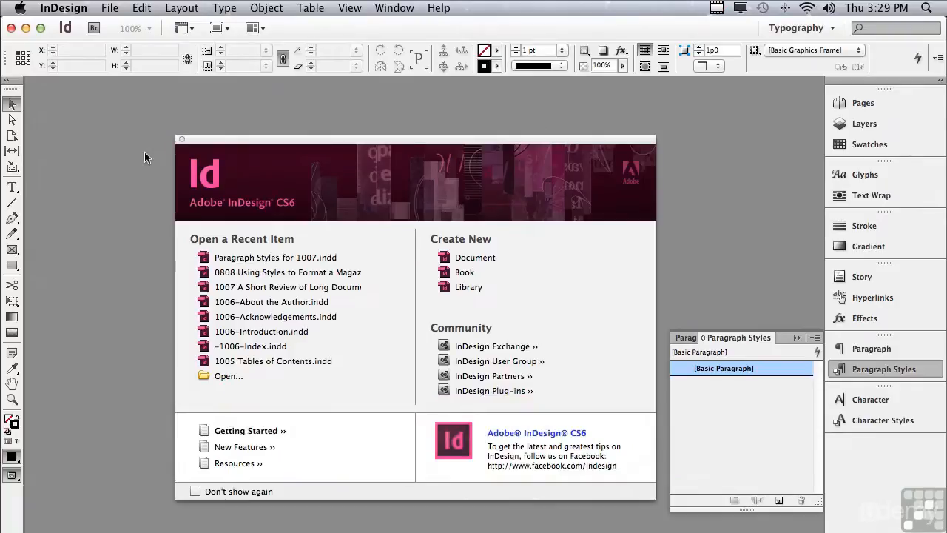
# - Switch to TextEdit to view the source RTF document, then return to InDesign
pyautogui.press('super+Tab')
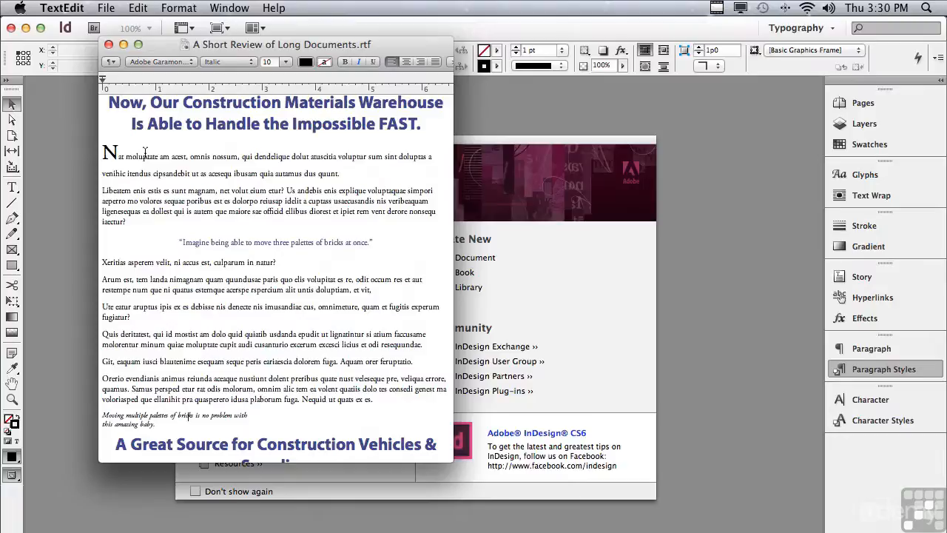
pyautogui.press('super+Tab')
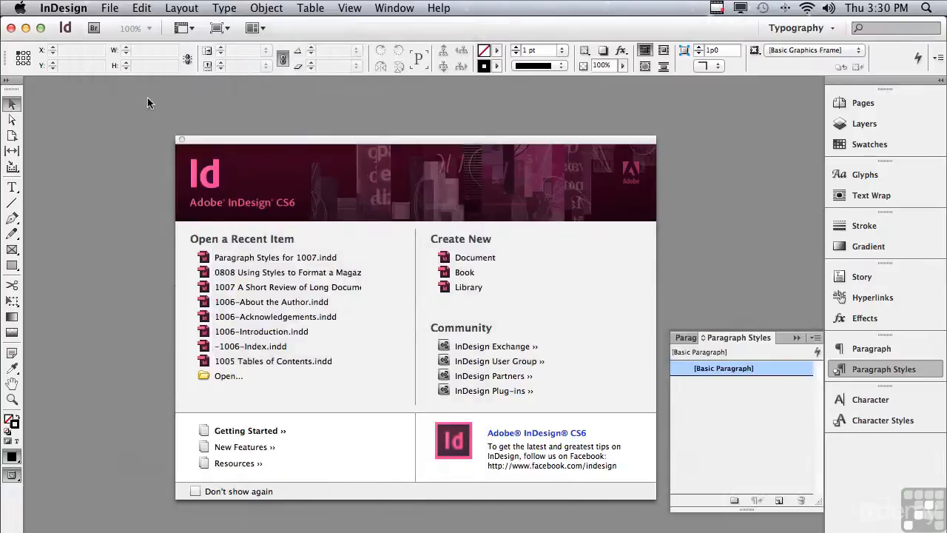
# - Create a new Letter document with Facing Pages turned off and Primary Text Frame turned on
pyautogui.click(110, 7)
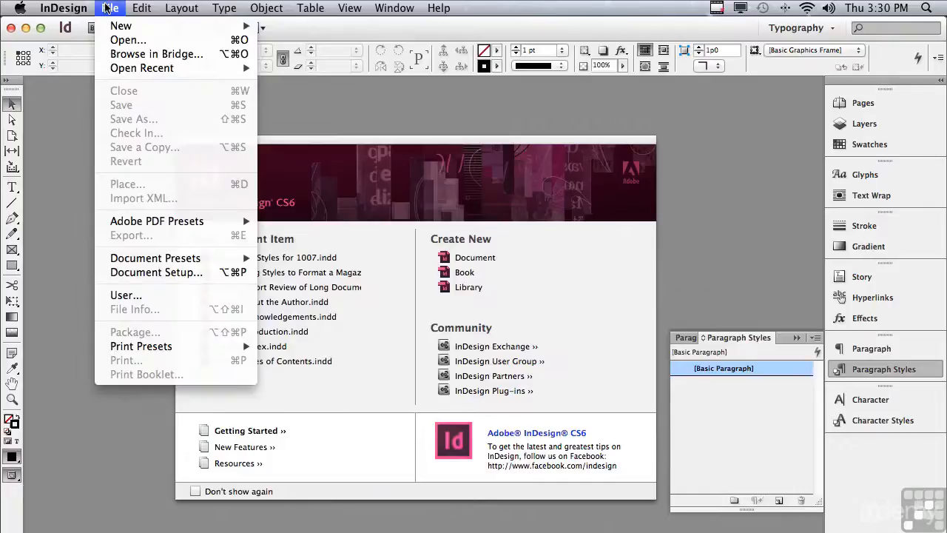
pyautogui.moveTo(113, 27)
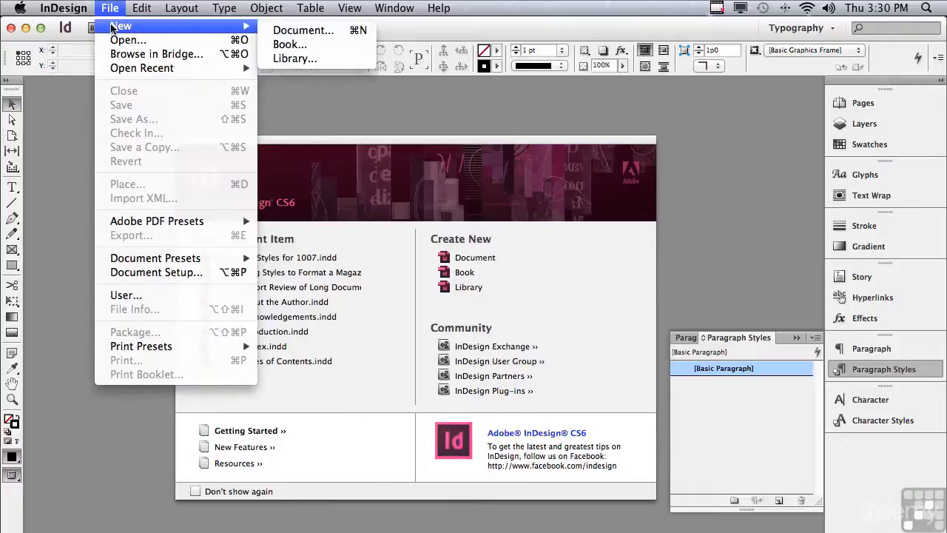
pyautogui.click(279, 34)
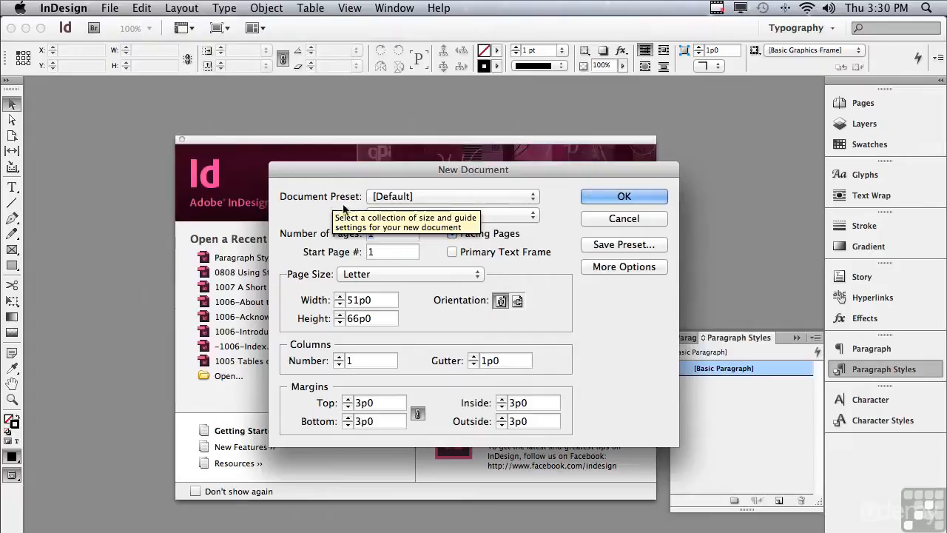
pyautogui.click(452, 233)
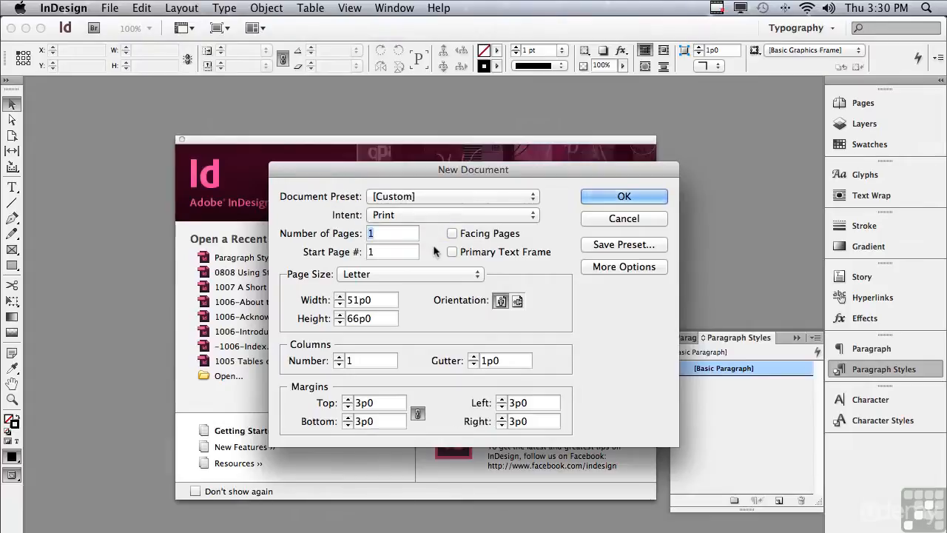
pyautogui.click(450, 252)
pyautogui.click(598, 200)
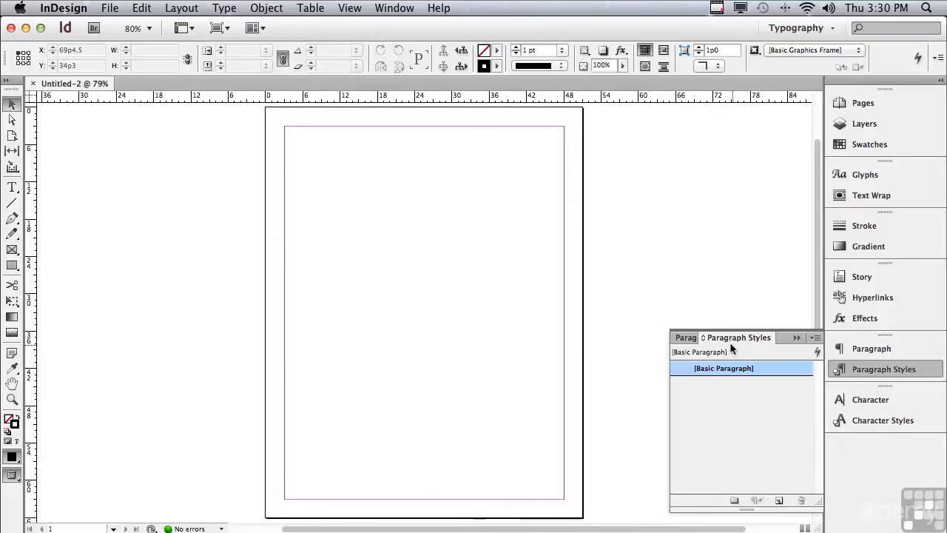
# - Load all text styles from Paragraph Styles for 1007.indd into the new document, keeping all incoming styles
pyautogui.click(816, 337)
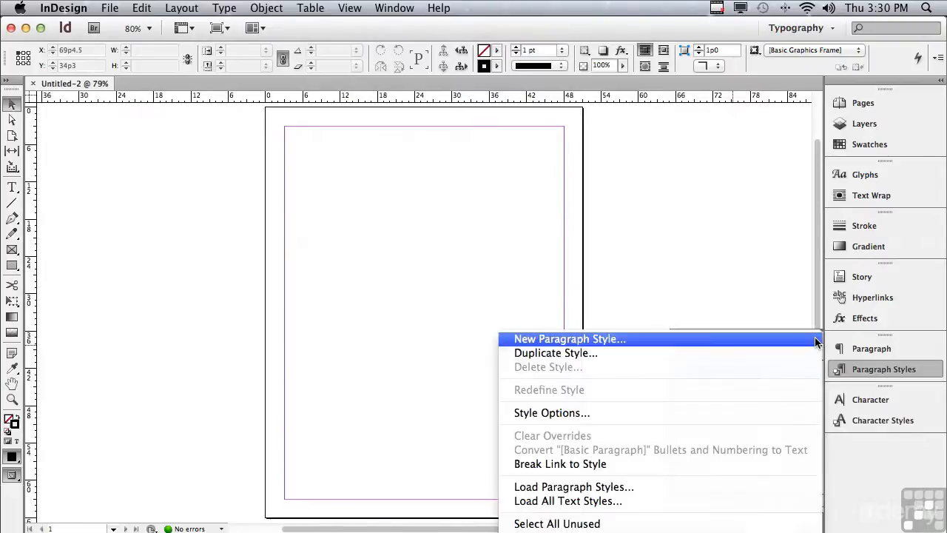
pyautogui.click(745, 503)
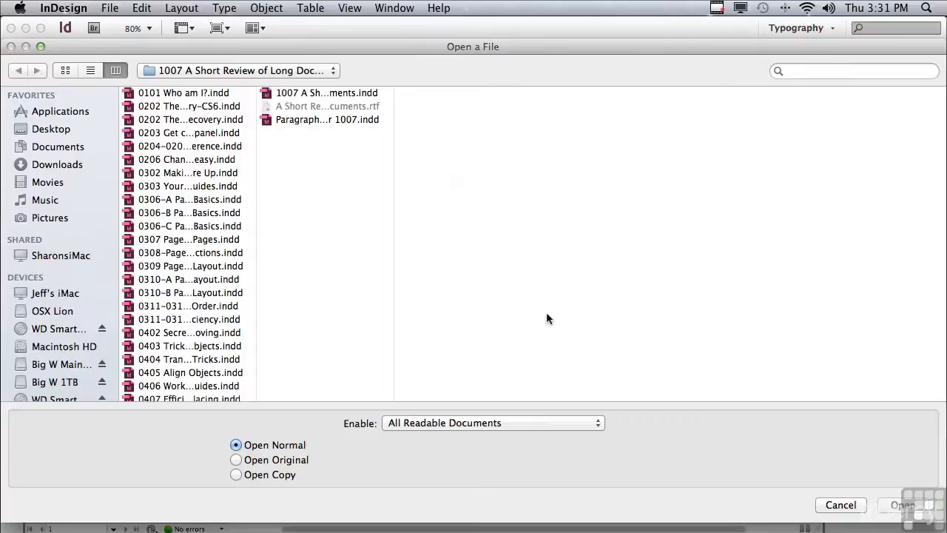
pyautogui.click(284, 122)
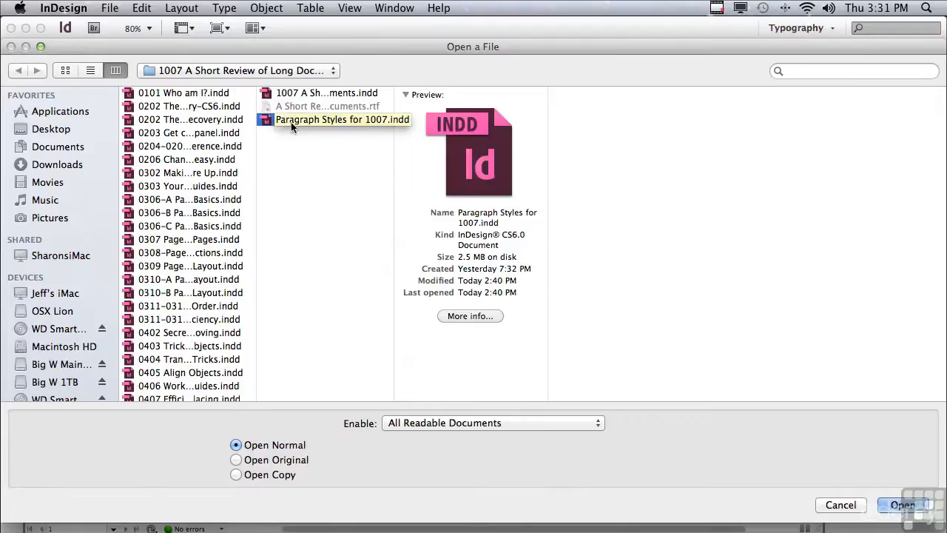
pyautogui.click(882, 506)
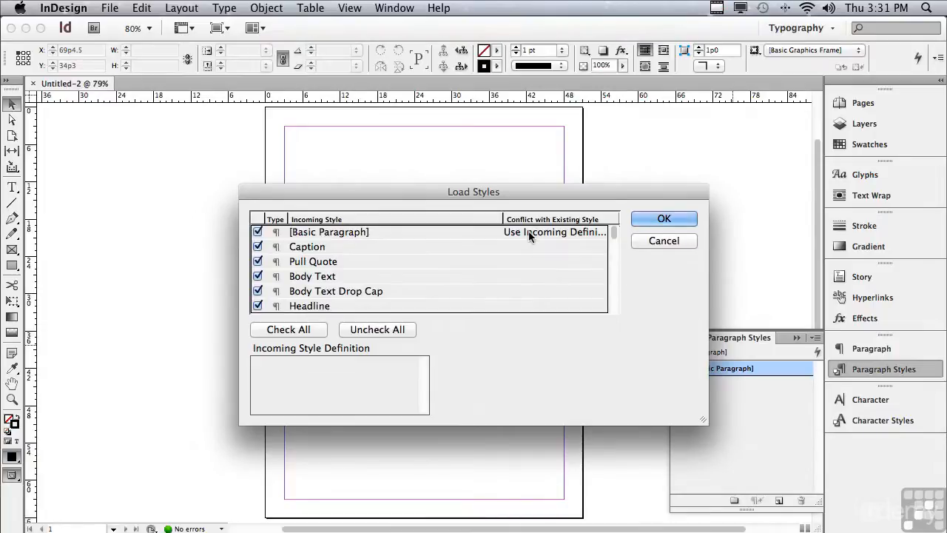
pyautogui.click(646, 219)
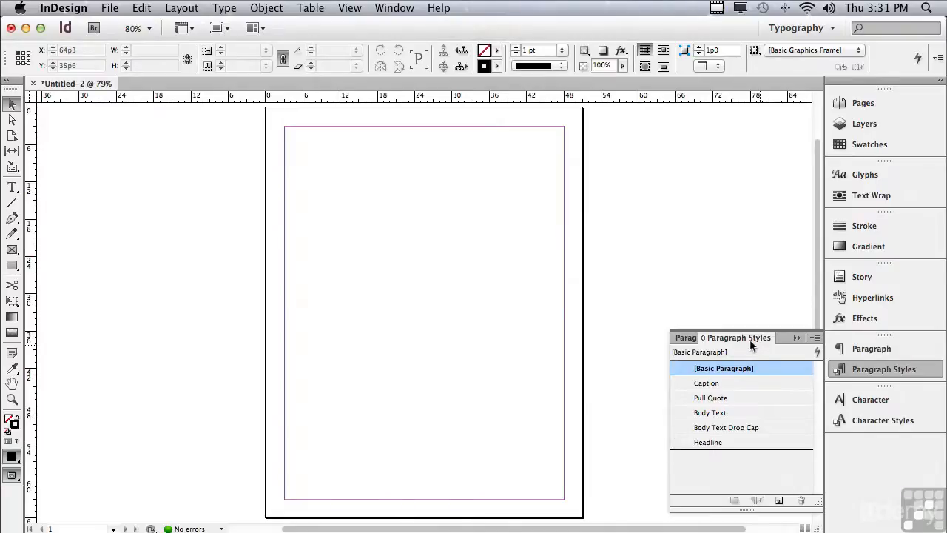
# - Float the Paragraph Styles panel out of the dock and sort its styles by name
pyautogui.moveTo(749, 340); pyautogui.dragTo(690, 137)
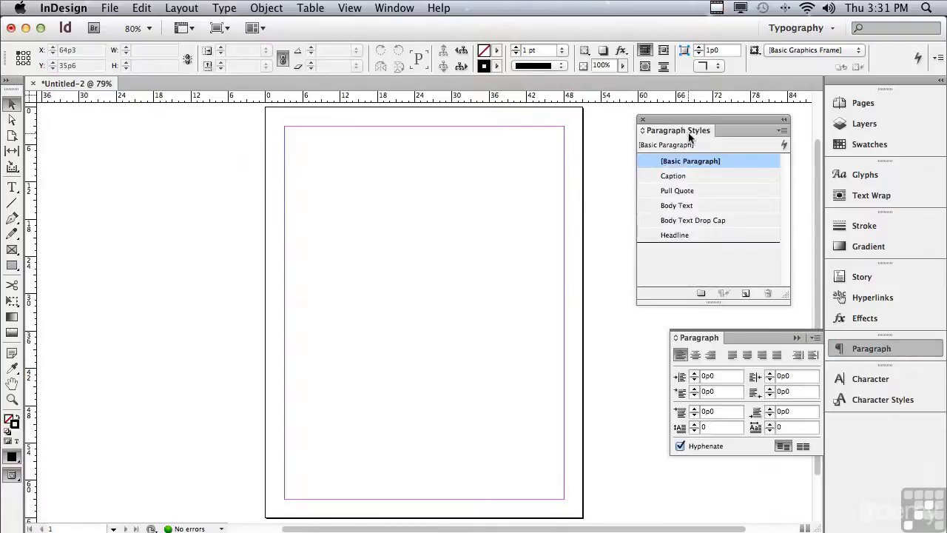
pyautogui.click(781, 133)
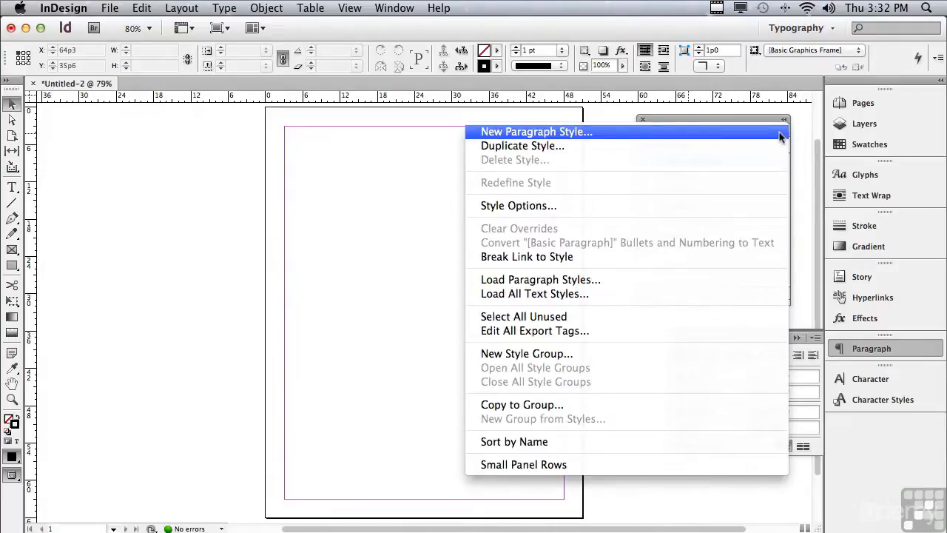
pyautogui.click(659, 440)
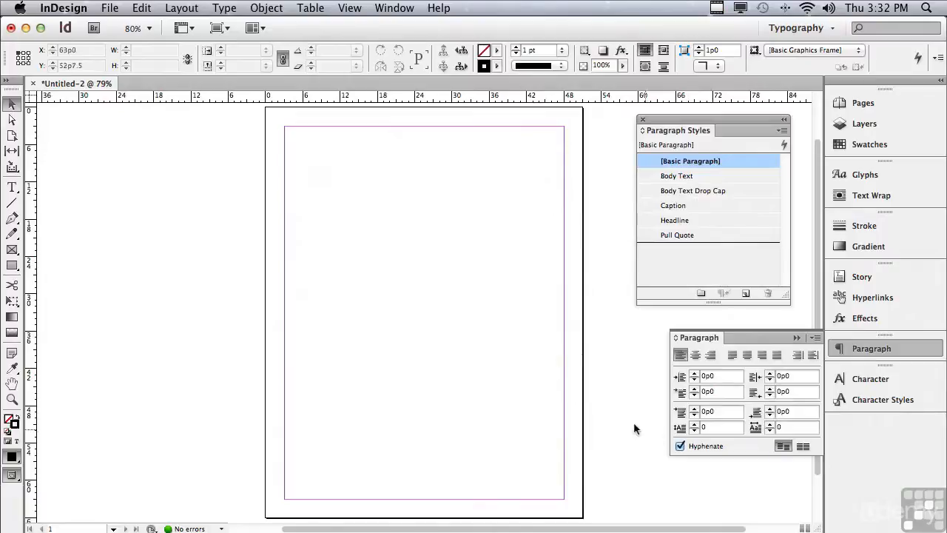
# - Place A Short Review of Long Documents.rtf with import options set to remove styles and formatting, flowing it into the page frame
pyautogui.click(105, 9)
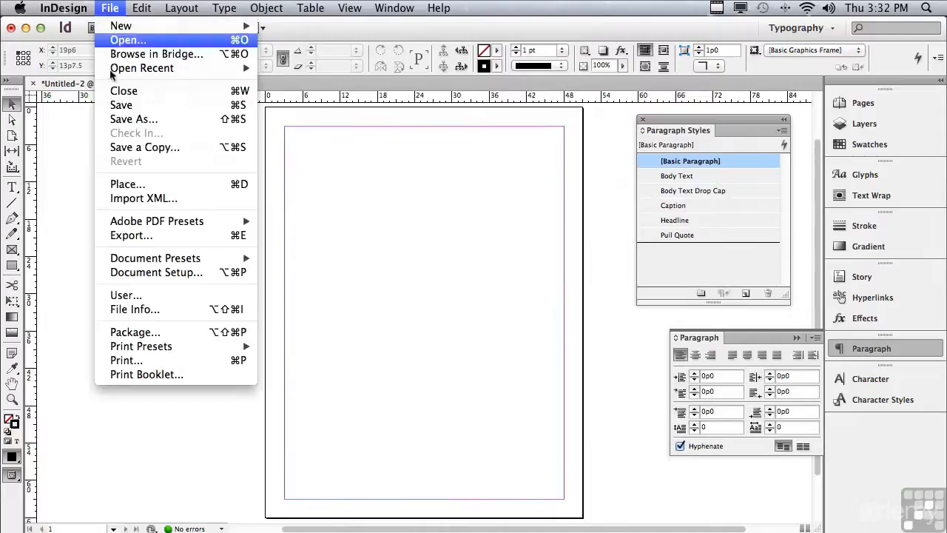
pyautogui.click(131, 185)
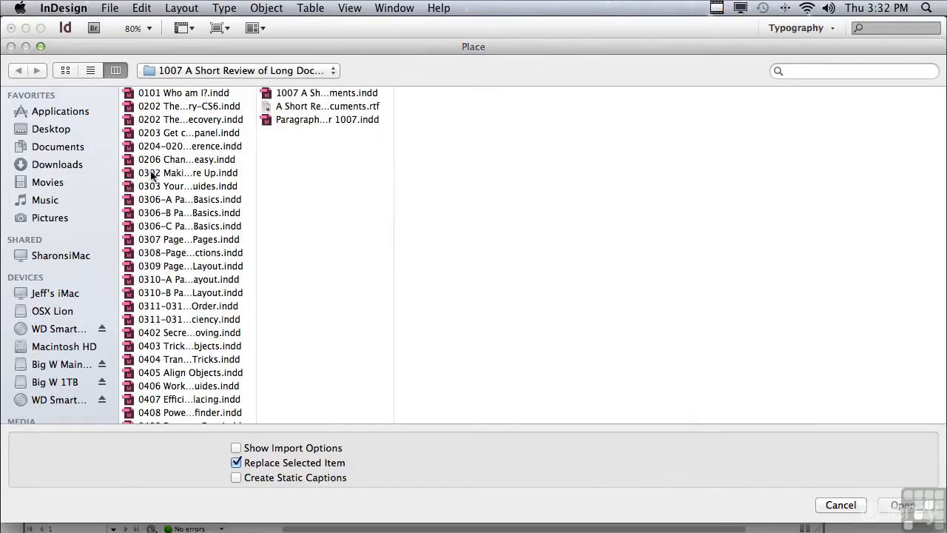
pyautogui.click(307, 107)
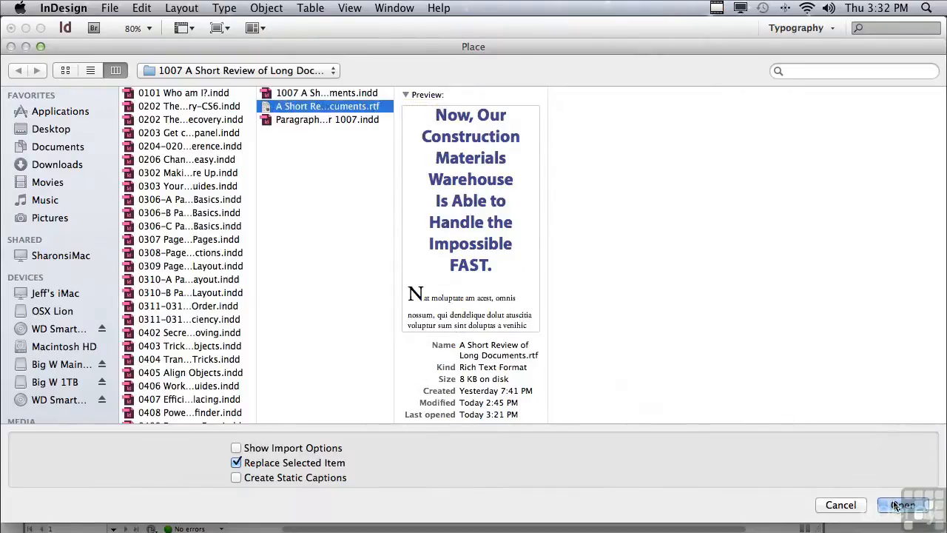
pyautogui.press('shift')
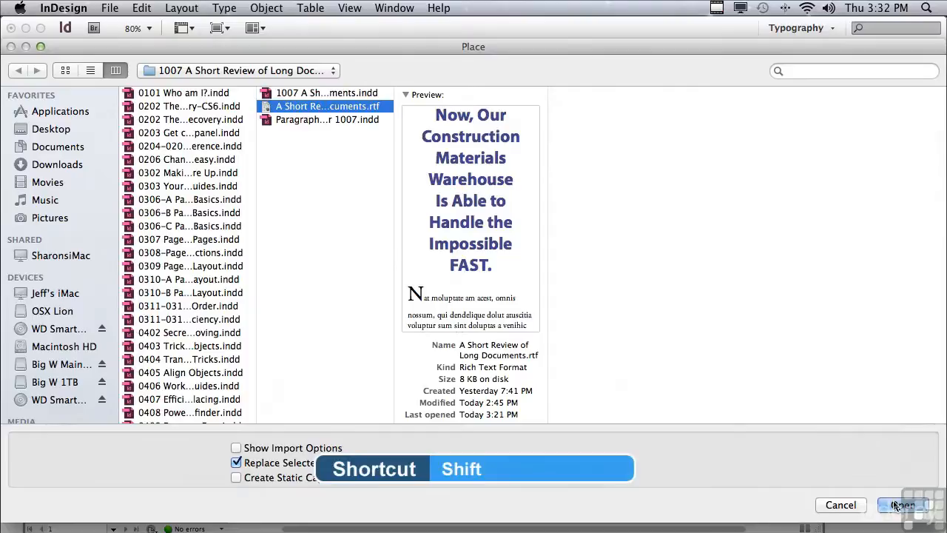
pyautogui.keyDown('shift'); pyautogui.click(895, 505); pyautogui.keyUp('shift')
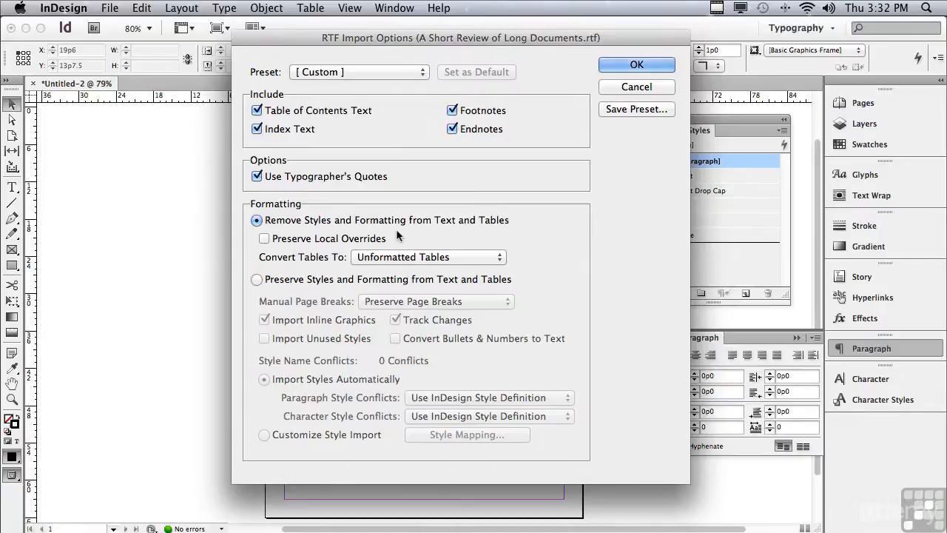
pyautogui.click(634, 65)
pyautogui.click(382, 201)
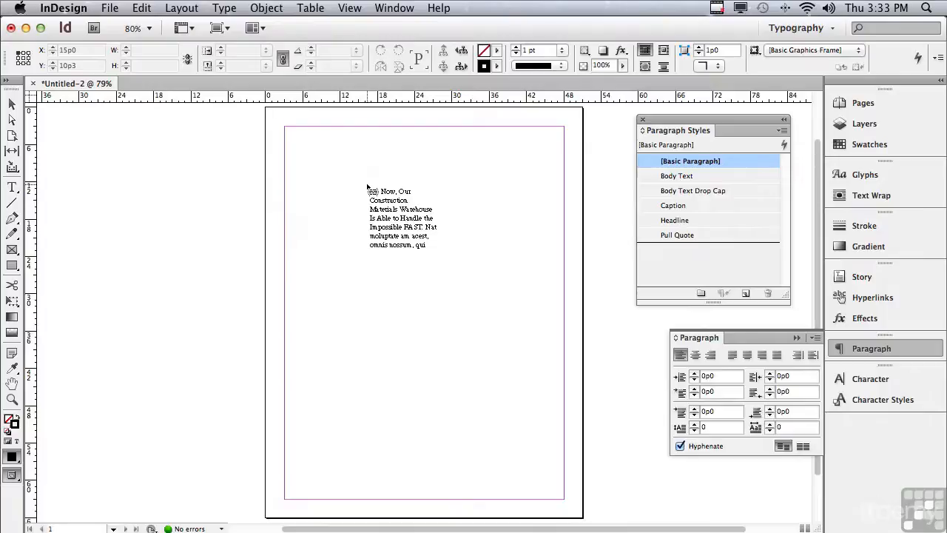
pyautogui.click(368, 187)
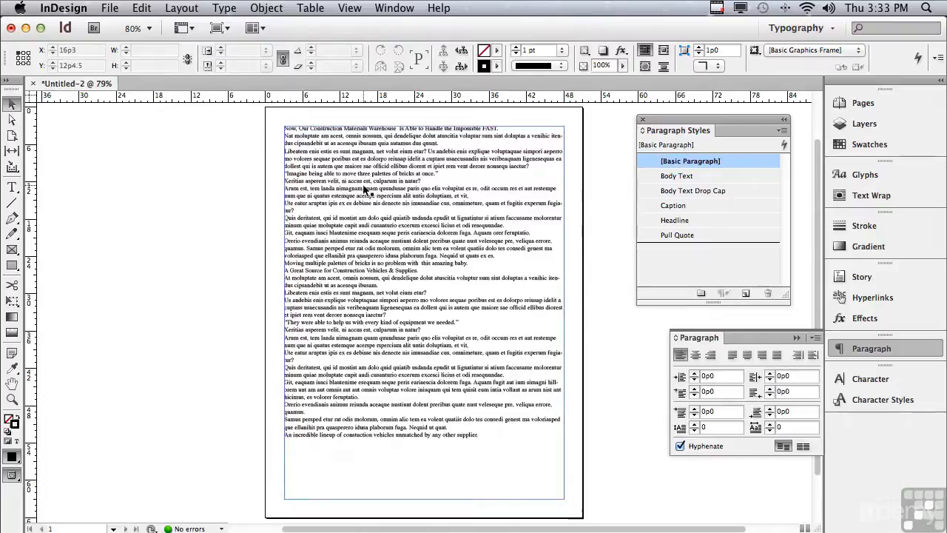
# - Turn on the display of hidden characters
pyautogui.click(185, 30)
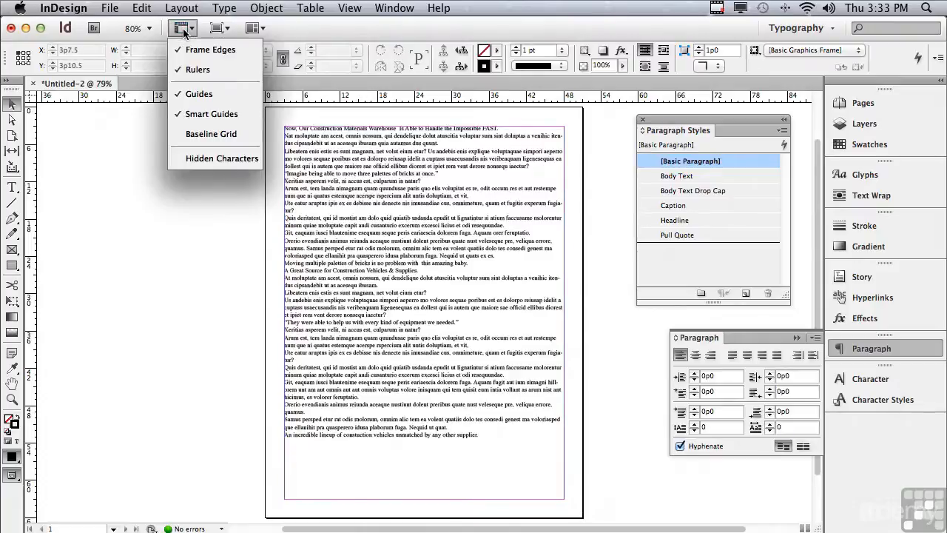
pyautogui.click(203, 160)
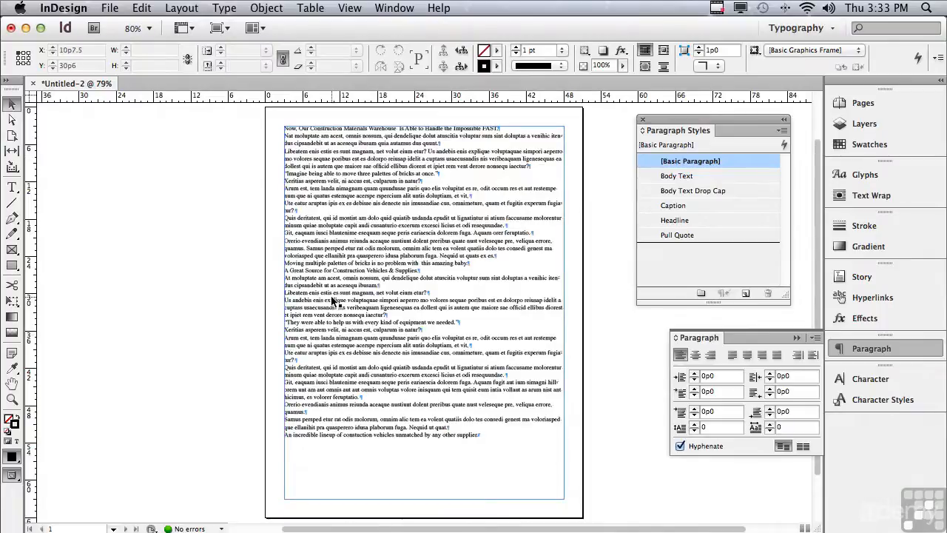
# - Select all the text in the story and apply the Body Text paragraph style
pyautogui.doubleClick(314, 132)
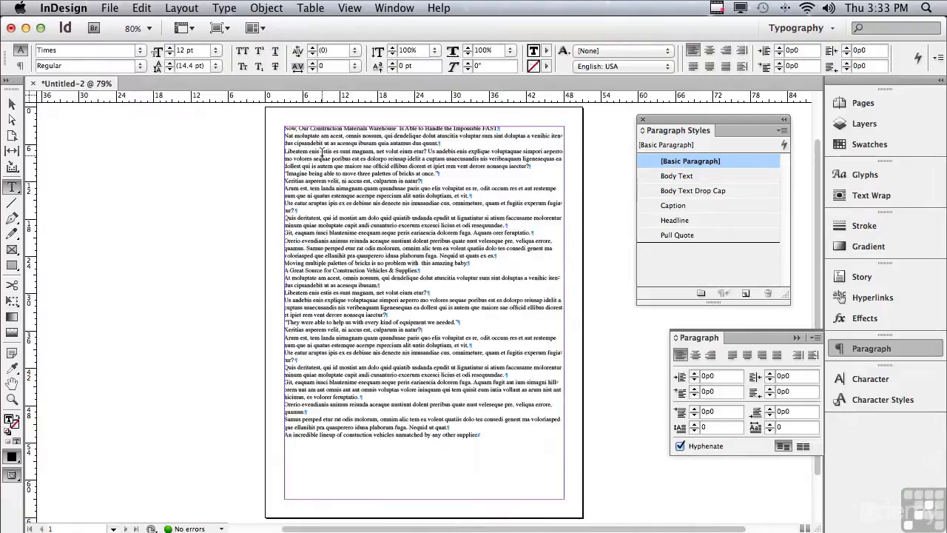
pyautogui.press('super+a')
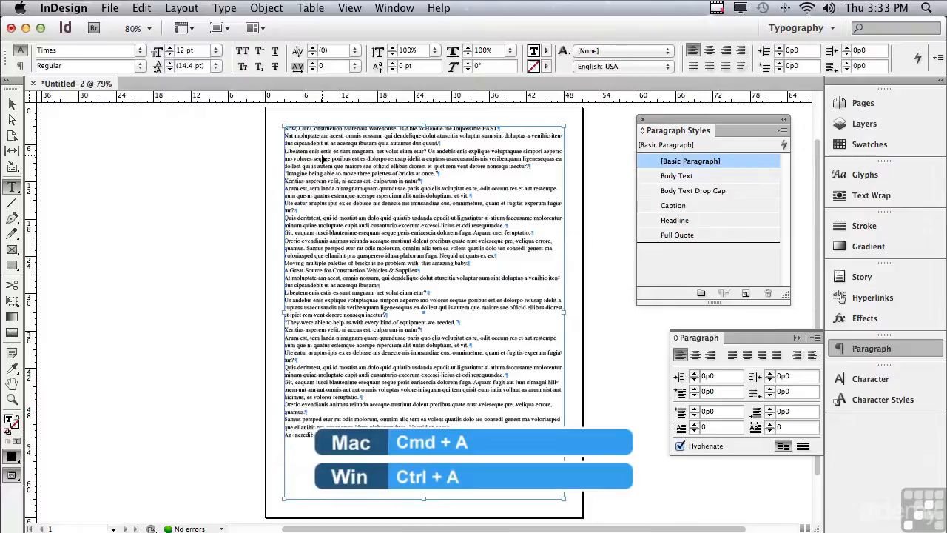
pyautogui.press('super+a')
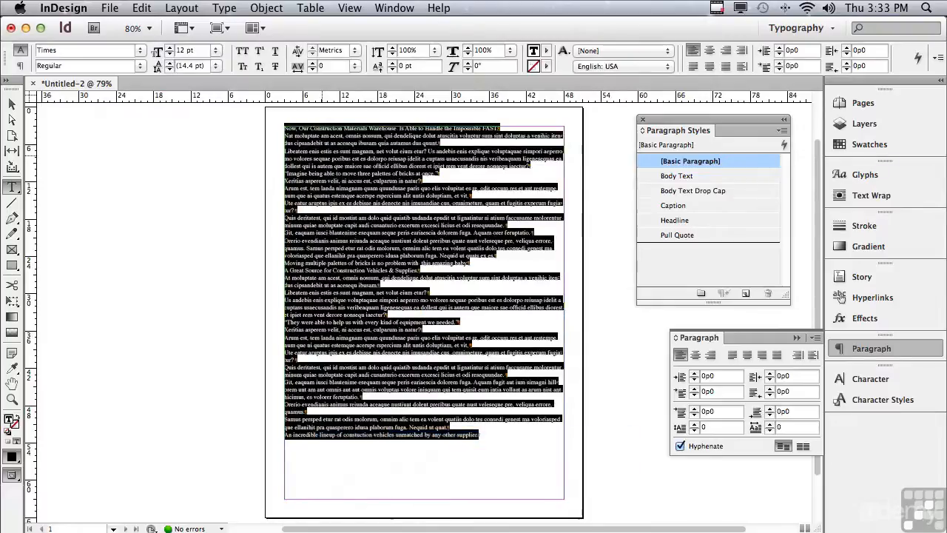
pyautogui.click(665, 177)
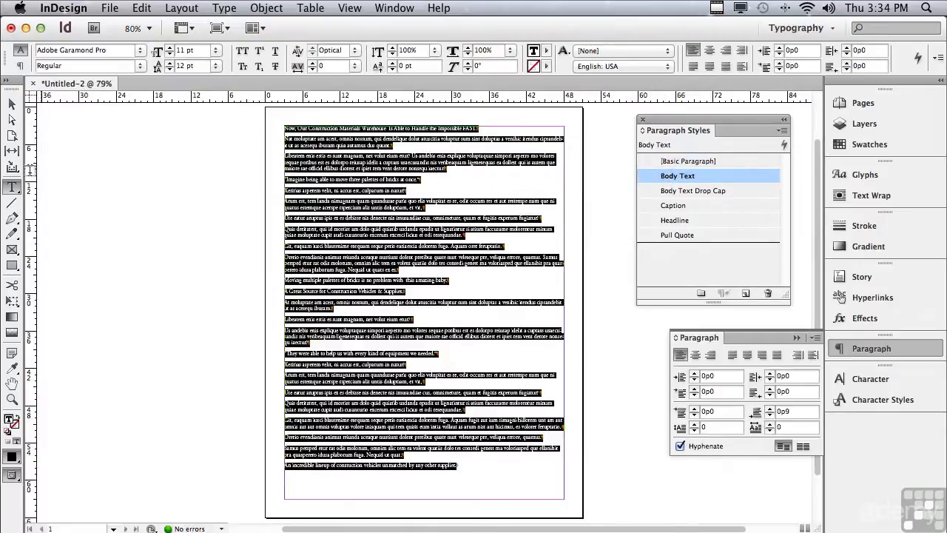
# - Apply the Headline paragraph style to the first paragraph, Now, Our Construction Materials Warehouse
pyautogui.click(12, 399)
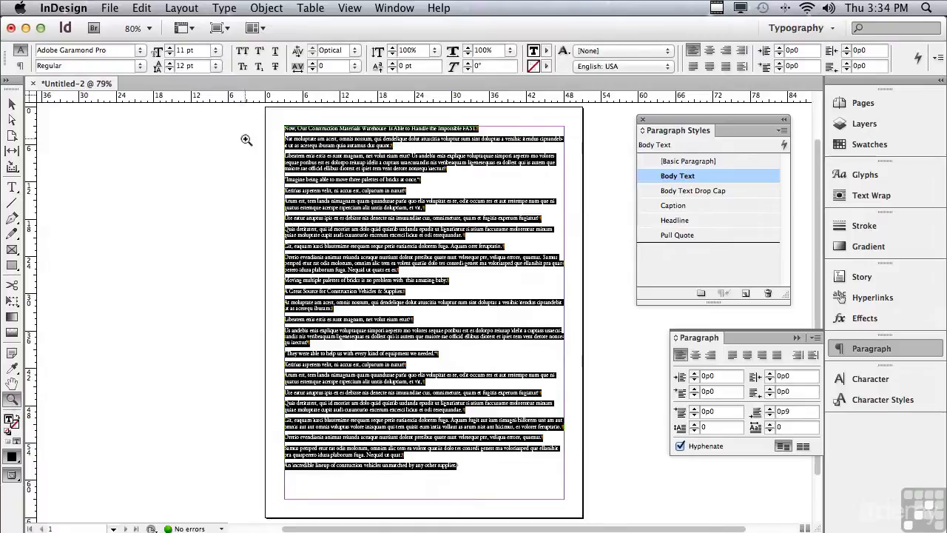
pyautogui.moveTo(260, 105); pyautogui.dragTo(732, 286)
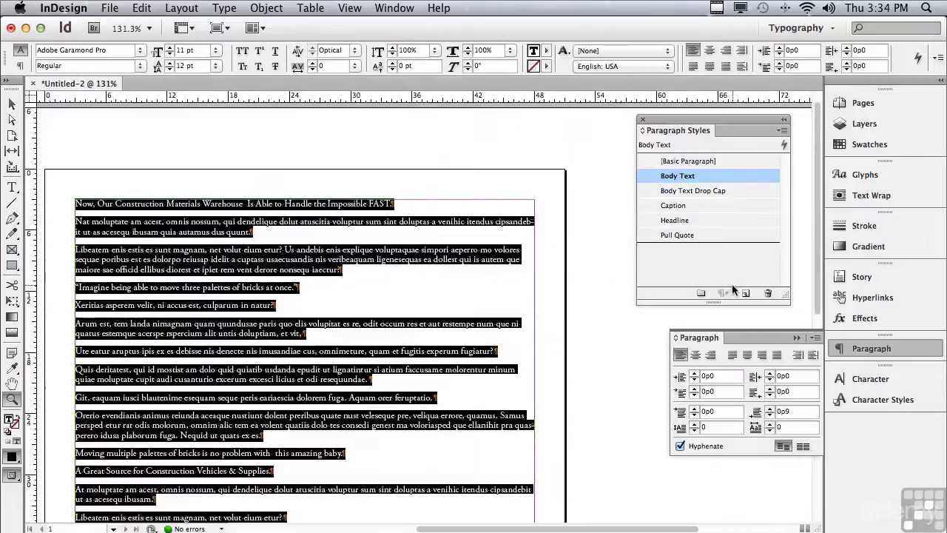
pyautogui.click(12, 188)
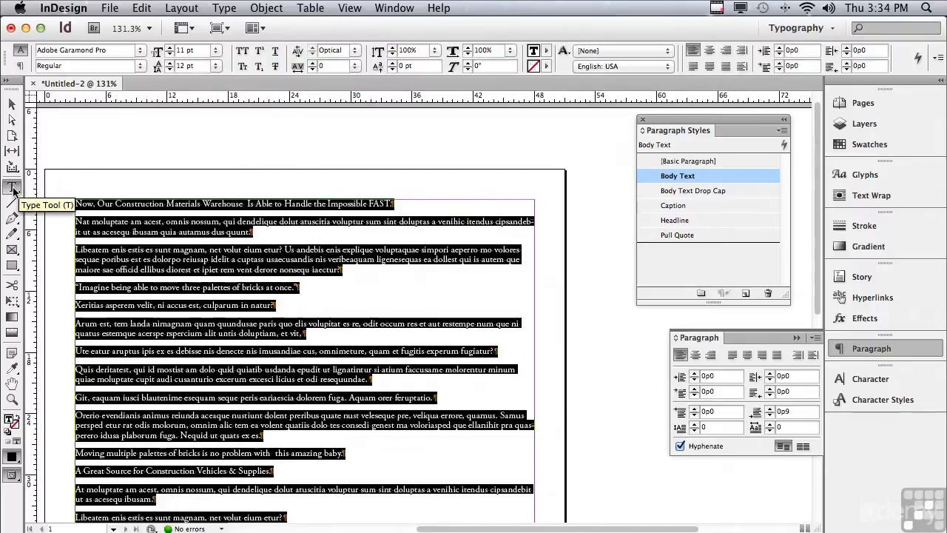
pyautogui.click(123, 201)
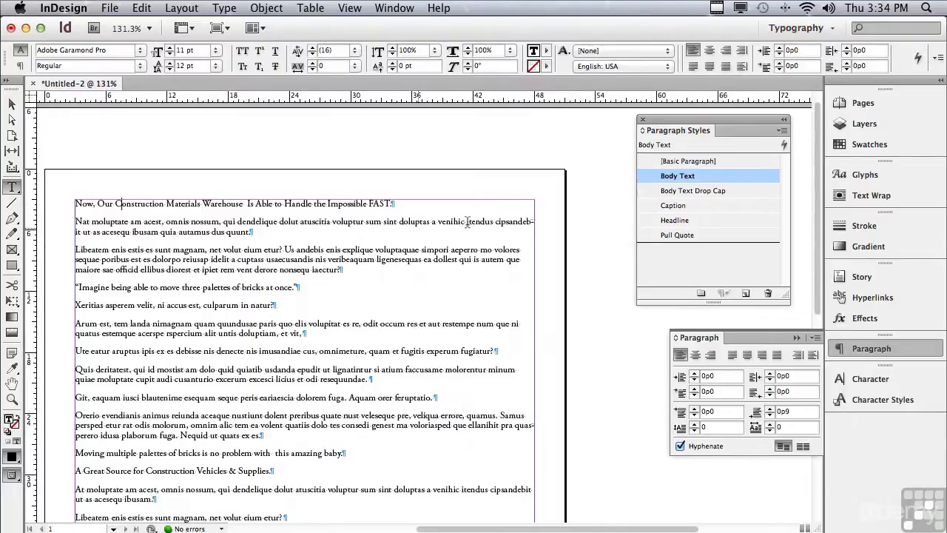
pyautogui.click(674, 220)
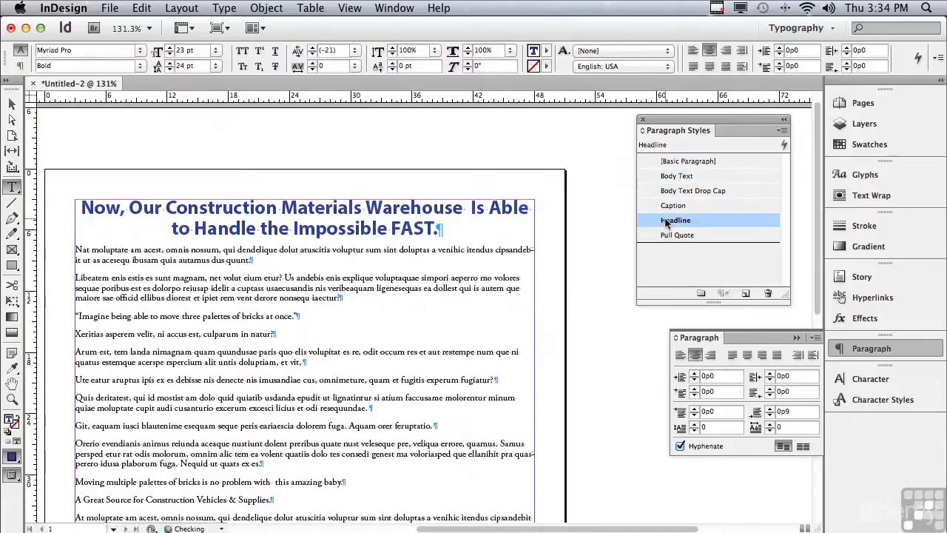
# - Apply the Body Text Drop Cap style to the first body paragraph below the headline
pyautogui.click(141, 249)
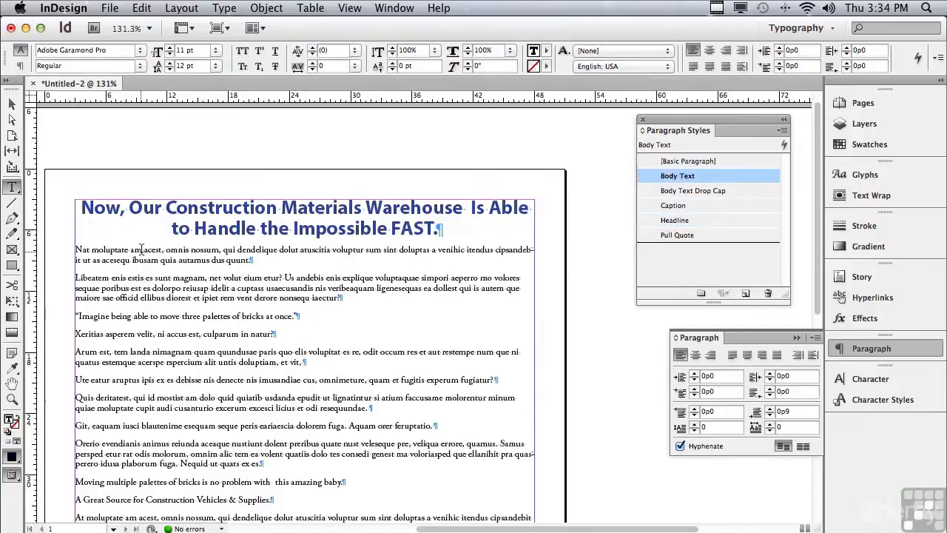
pyautogui.click(680, 192)
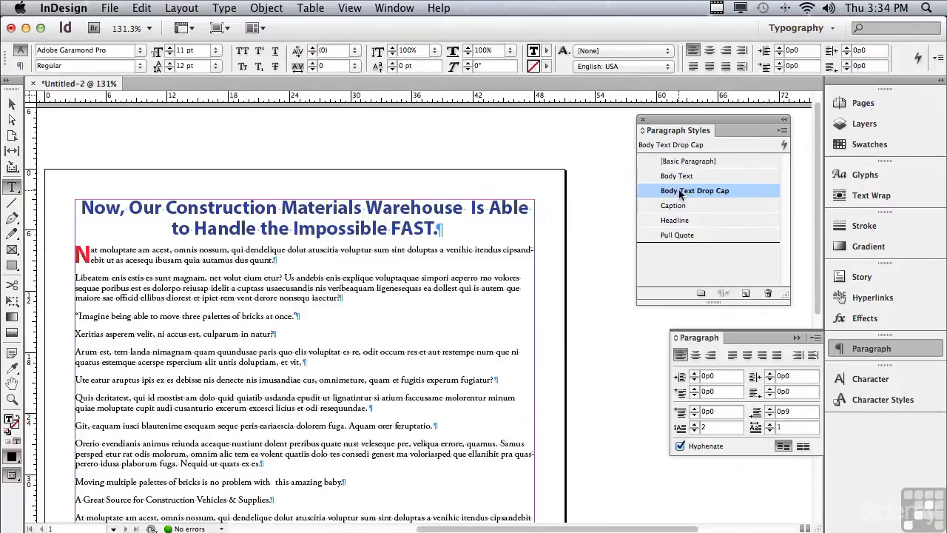
# - Apply the Pull Quote paragraph style to the paragraph starting "Imagine being able to move three palettes of bricks at once."
pyautogui.click(152, 316)
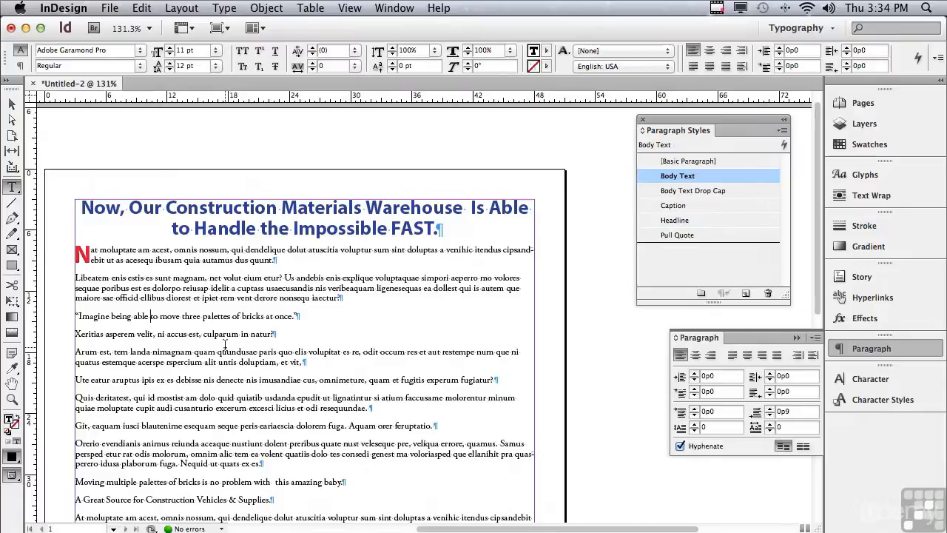
pyautogui.click(695, 236)
pyautogui.moveTo(818, 251); pyautogui.dragTo(803, 310)
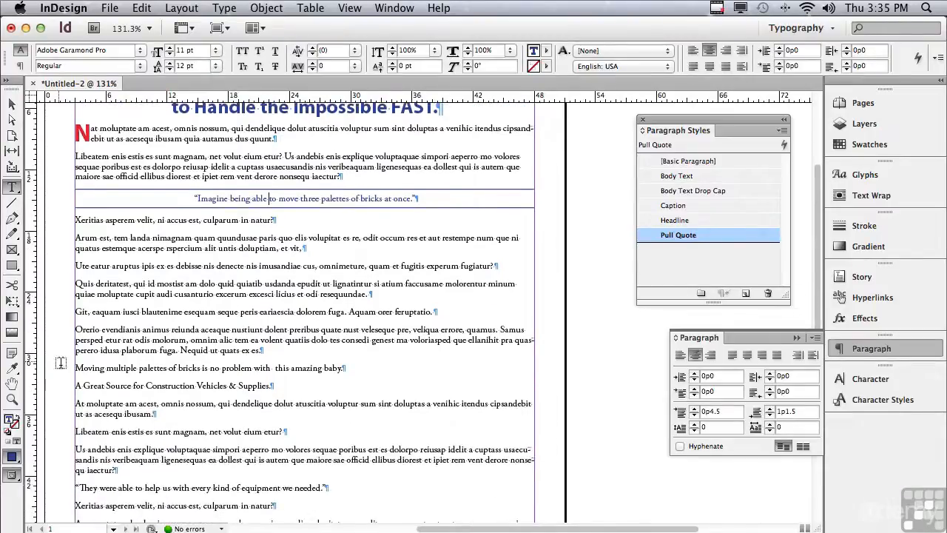
# - Apply the Caption paragraph style to the paragraph "Moving multiple palettes of bricks is no problem with this amazing baby."
pyautogui.click(91, 367)
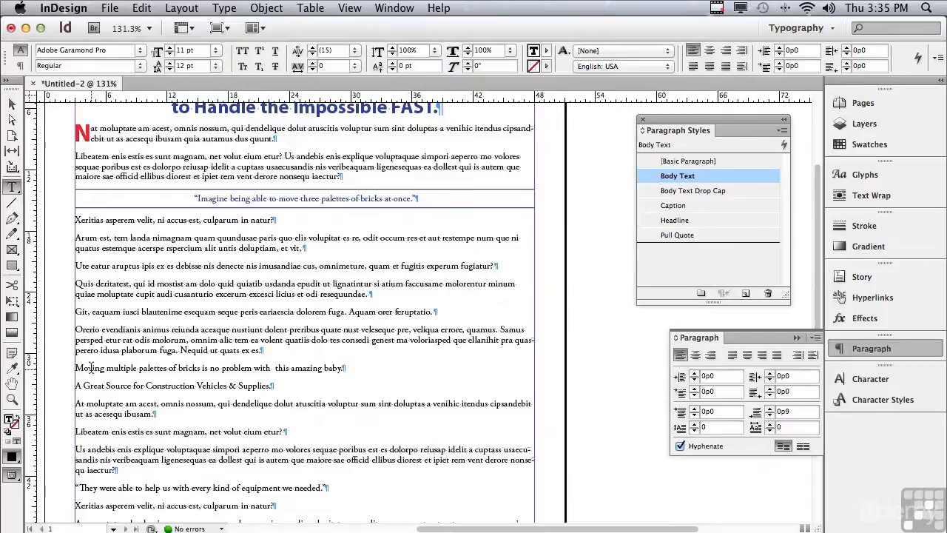
pyautogui.click(674, 205)
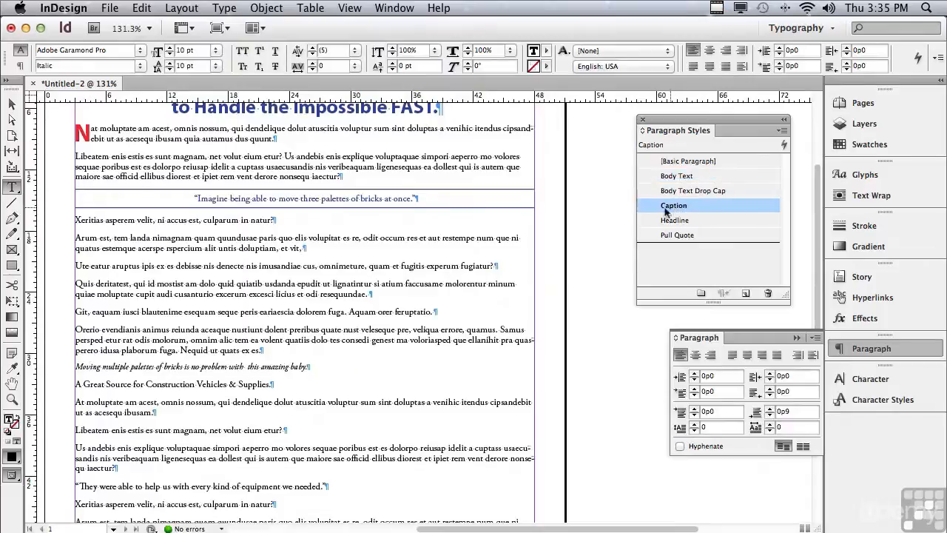
# - Apply the Headline paragraph style to the paragraph "A Great Source for Construction Vehicles & Supplies."
pyautogui.click(248, 384)
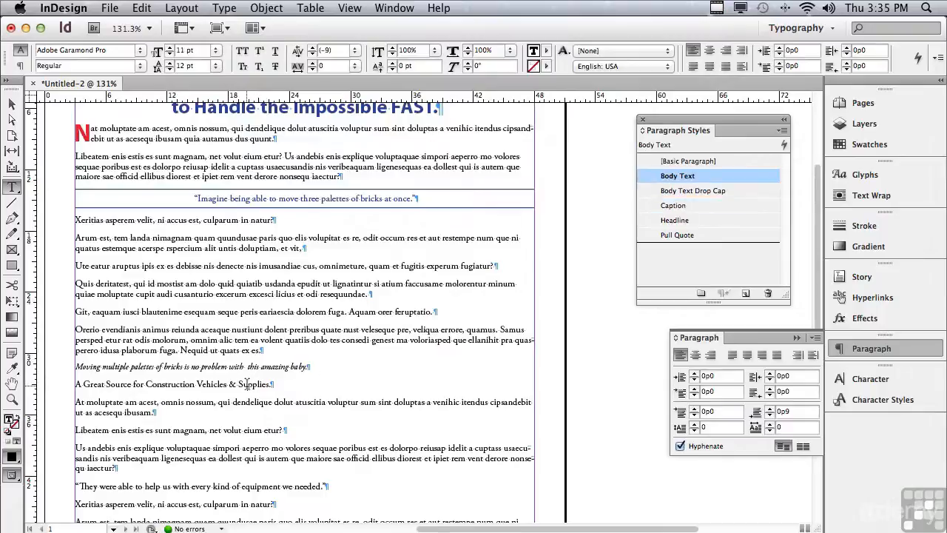
pyautogui.click(674, 220)
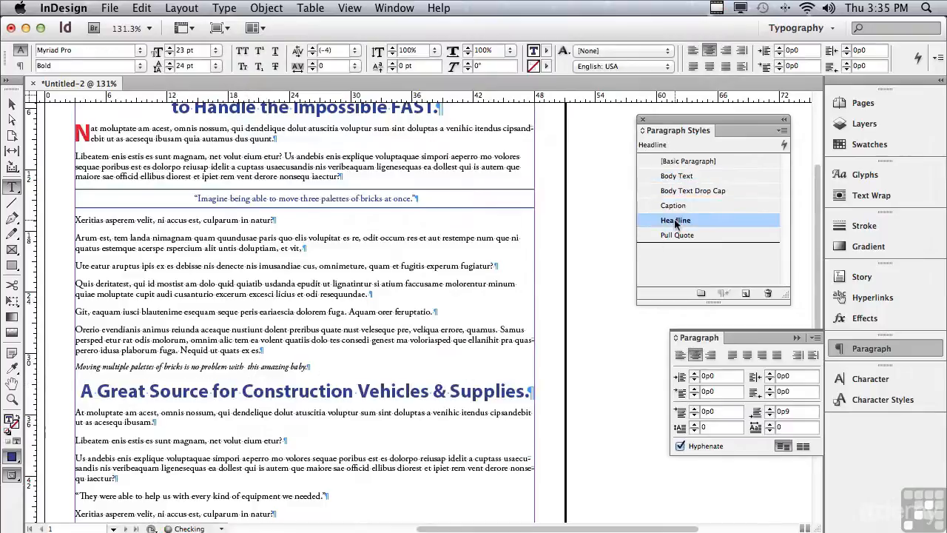
# - Apply the Body Text Drop Cap style to the first body paragraph below the second headline
pyautogui.click(264, 414)
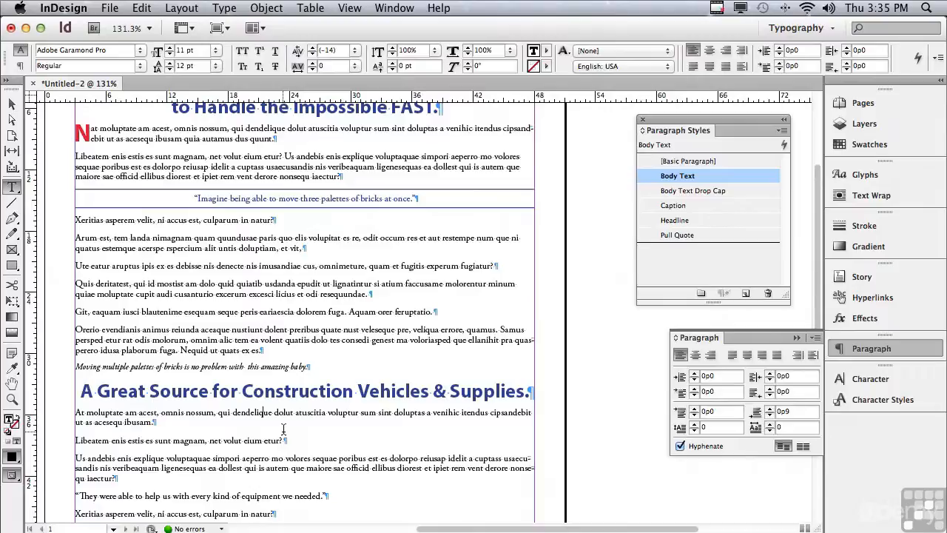
pyautogui.click(673, 191)
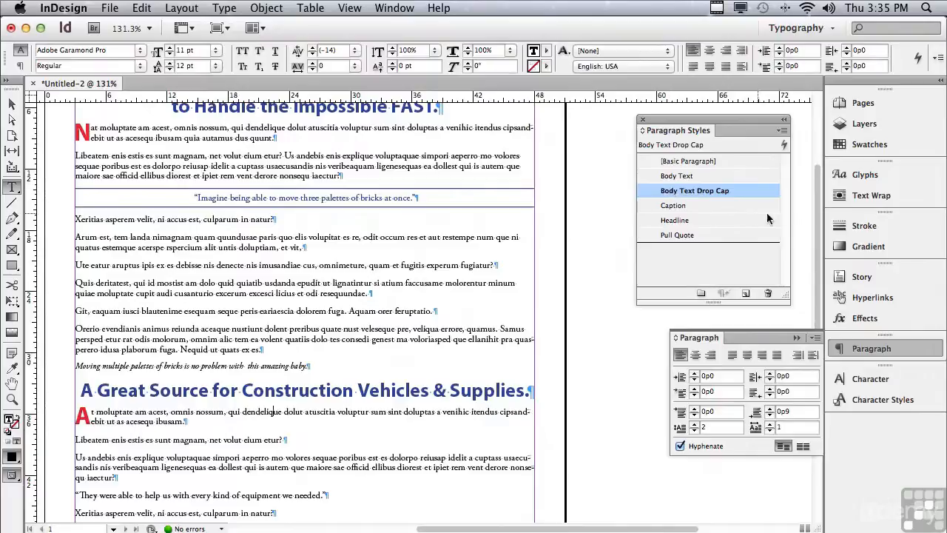
# - Apply the Pull Quote paragraph style to the paragraph "They were able to help us with every kind of equipment we needed."
pyautogui.scroll(-5, 815, 221)
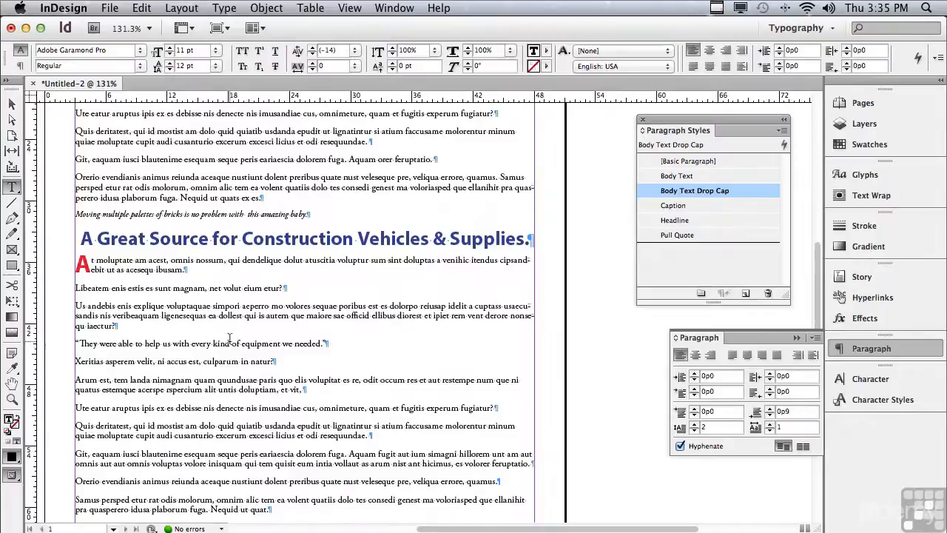
pyautogui.click(174, 343)
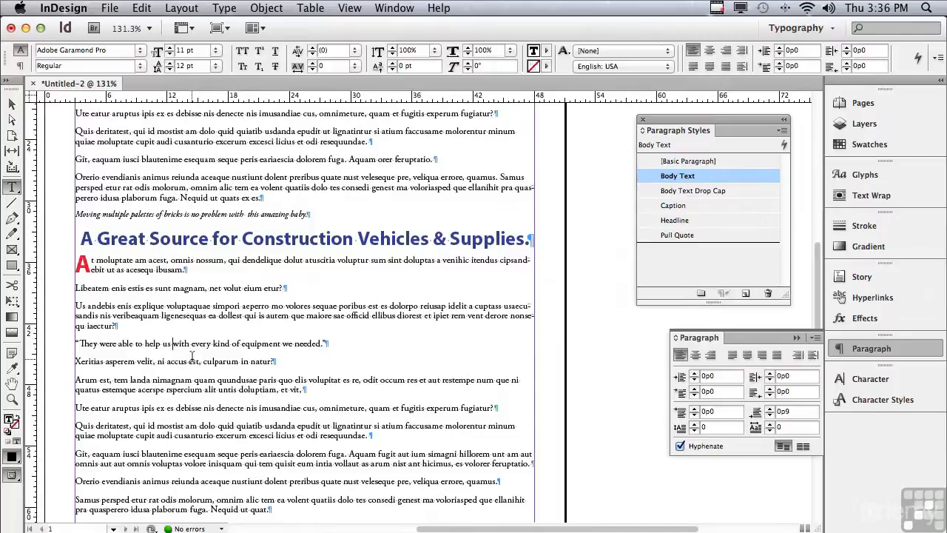
pyautogui.click(670, 235)
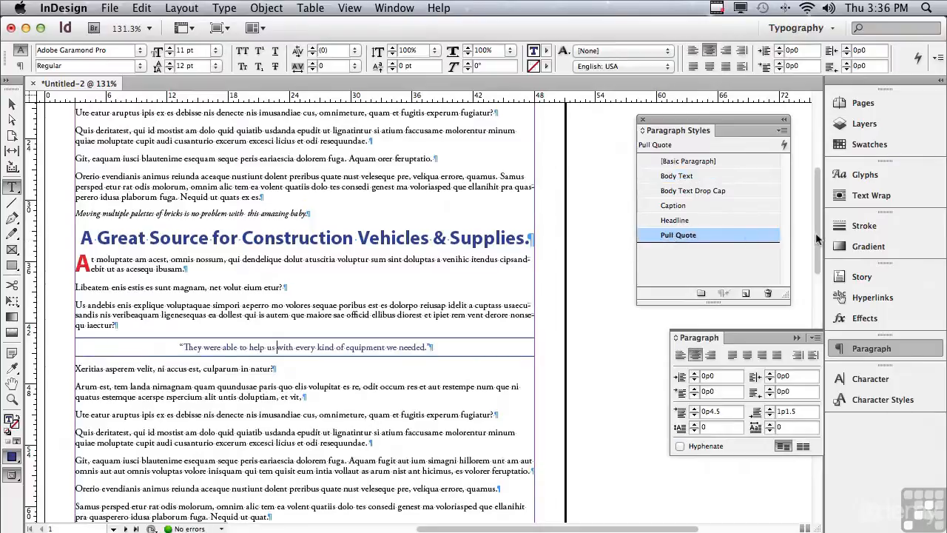
# - Apply the Caption paragraph style to the last paragraph, "An incredible lineup of constuction vehicles unmatched by any other supplier."
pyautogui.scroll(-7, 817, 238)
pyautogui.scroll(-3, 788, 303)
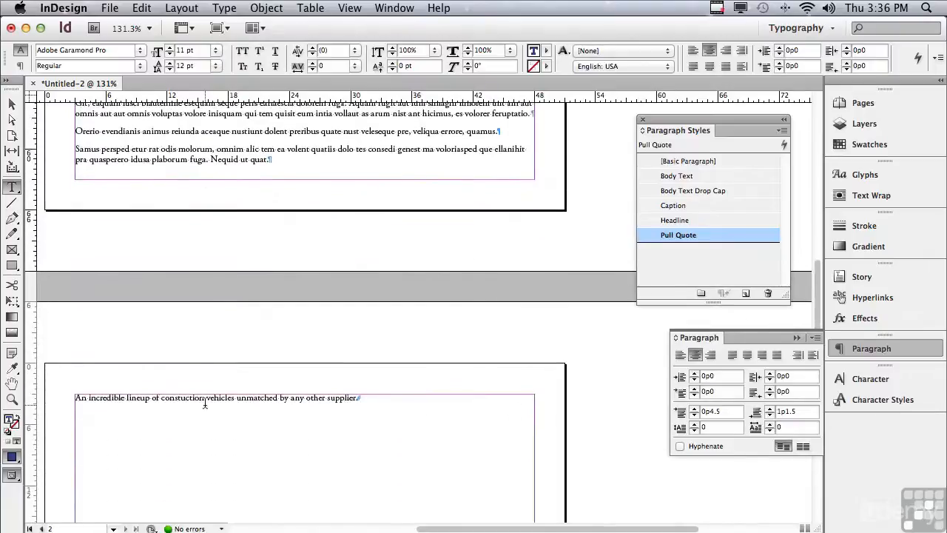
pyautogui.click(230, 435)
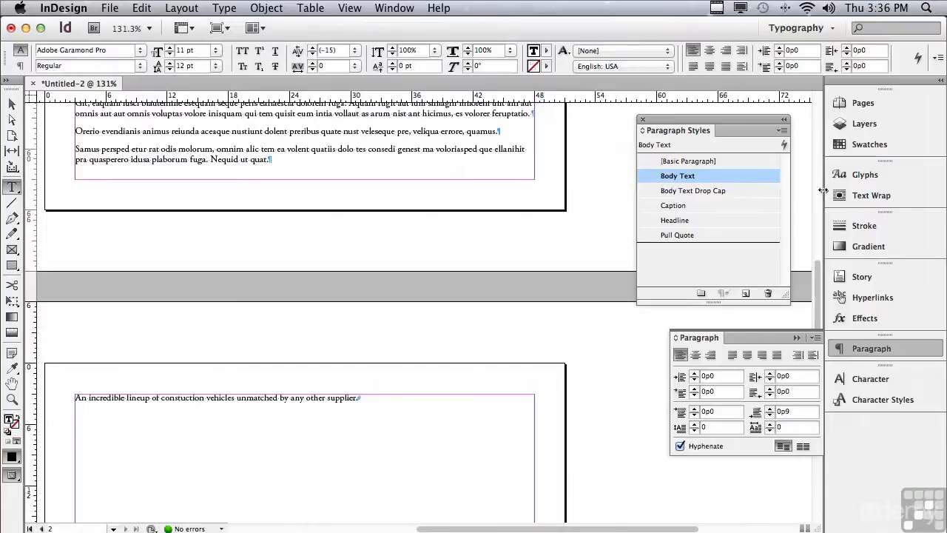
pyautogui.click(681, 206)
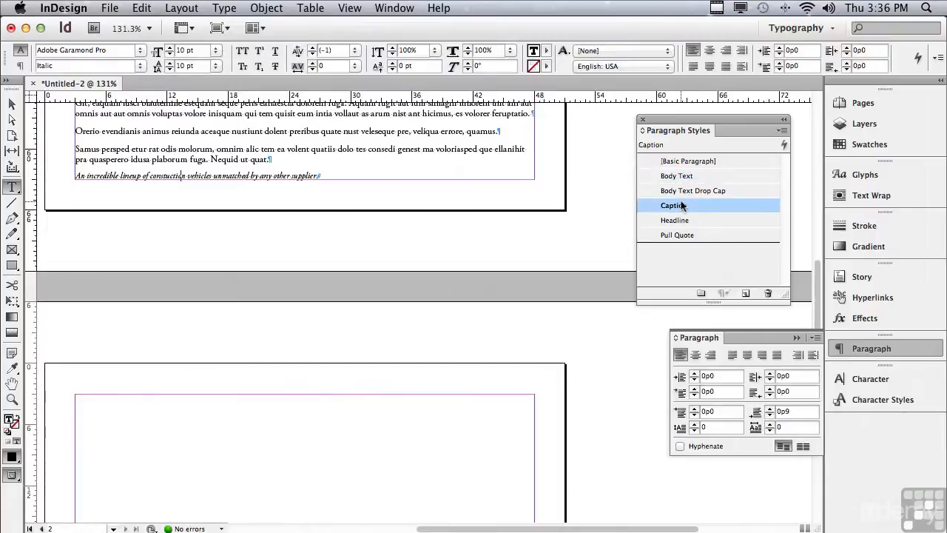
pyautogui.moveTo(815, 273); pyautogui.dragTo(800, 132)
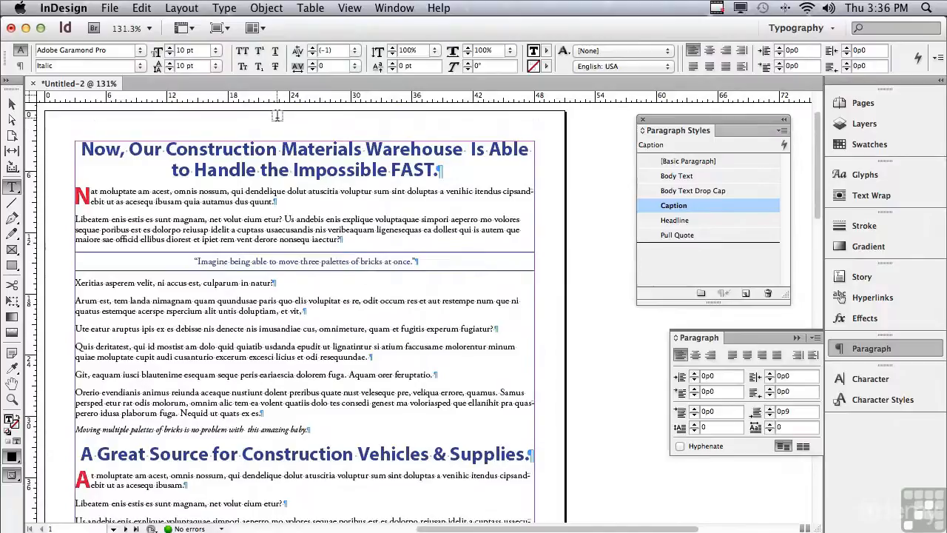
# - Open the document 1007 A Short Review of Long Documents.indd from its lesson folder
pyautogui.click(109, 8)
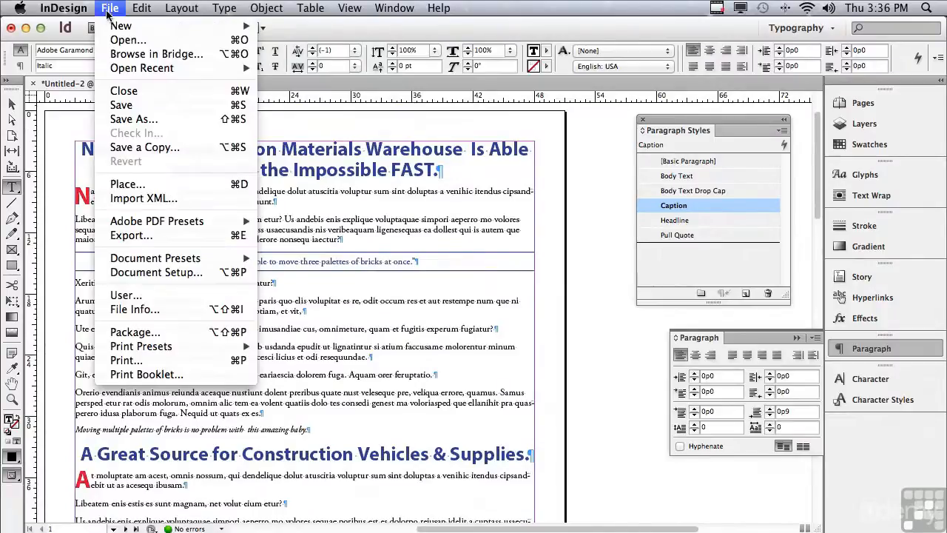
pyautogui.click(111, 44)
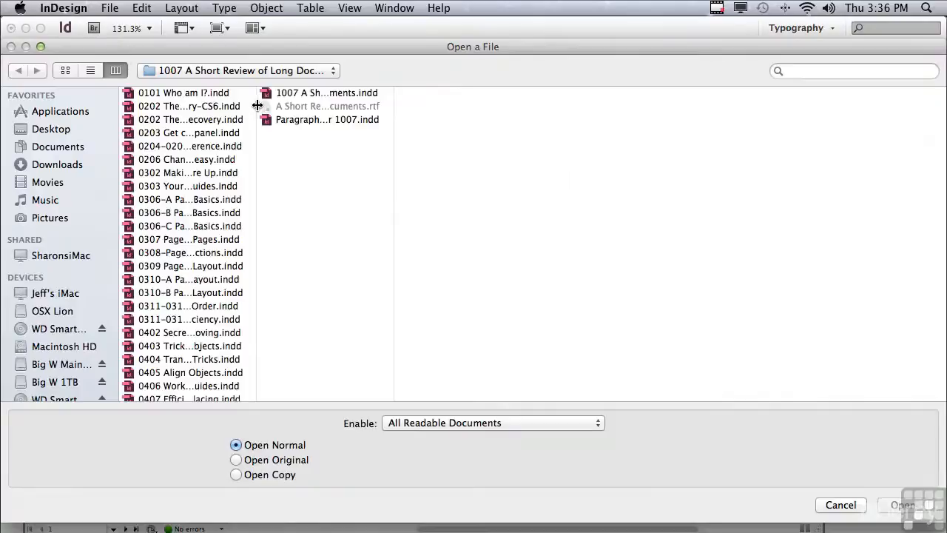
pyautogui.moveTo(257, 106); pyautogui.dragTo(261, 106)
pyautogui.scroll(-10, 248, 215)
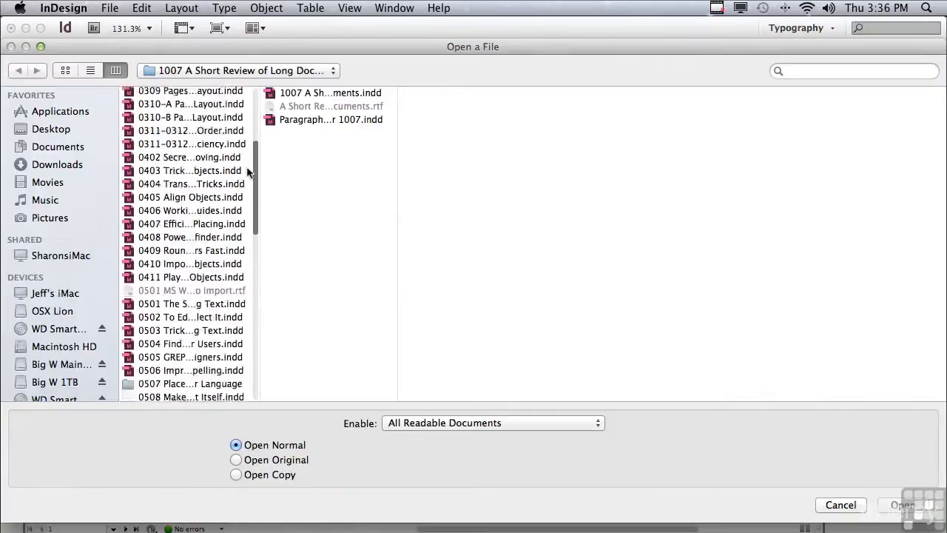
pyautogui.scroll(-10, 248, 215)
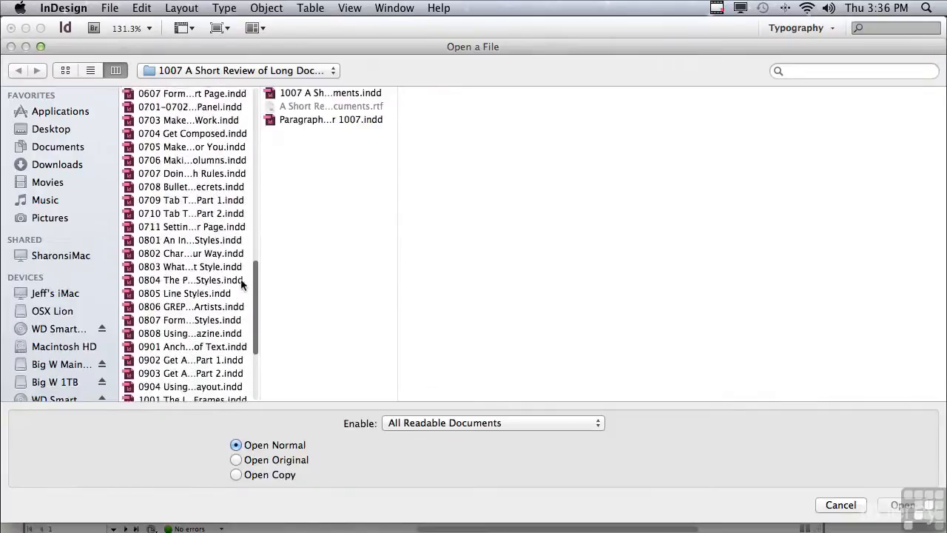
pyautogui.scroll(-6, 240, 278)
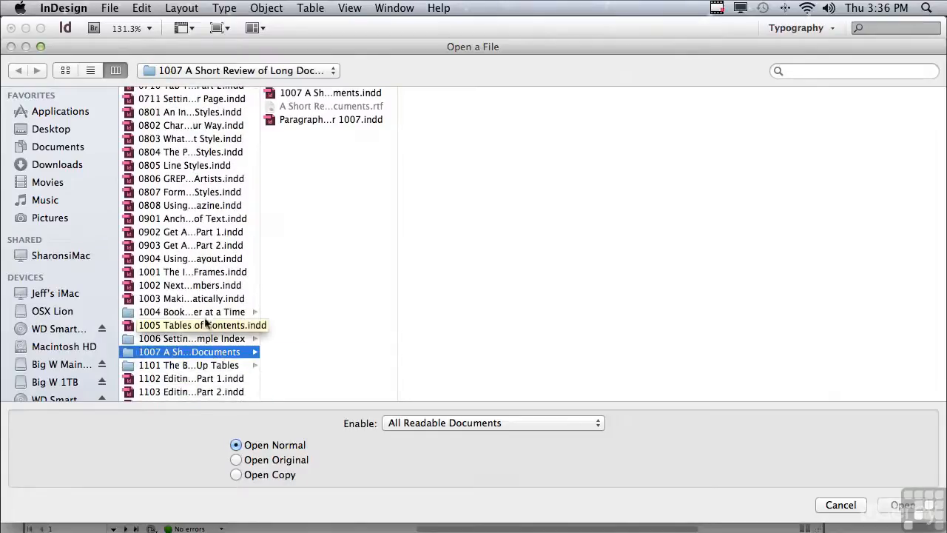
pyautogui.click(295, 94)
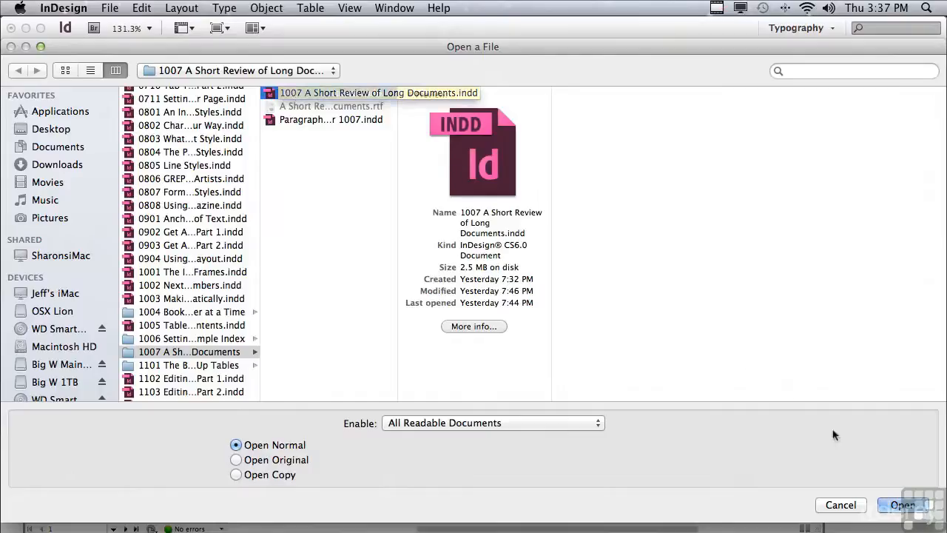
pyautogui.click(901, 505)
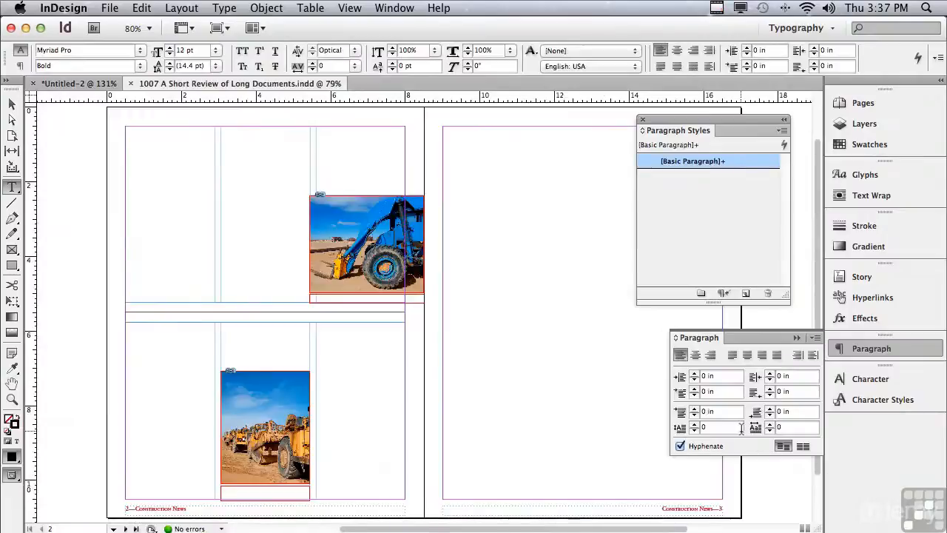
# - In Untitled-2, select and copy the text from the first headline through the paragraph just before the caption
pyautogui.click(69, 82)
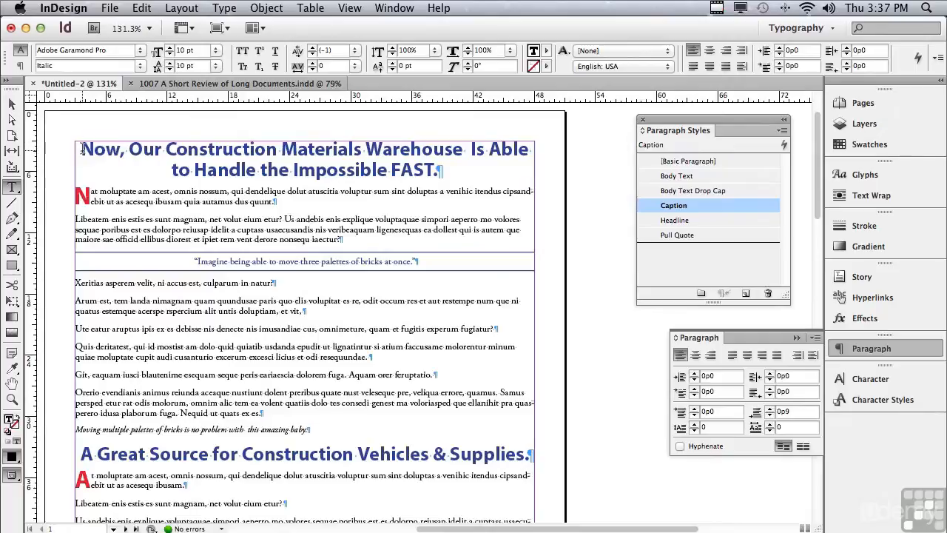
pyautogui.moveTo(81, 148); pyautogui.dragTo(258, 411)
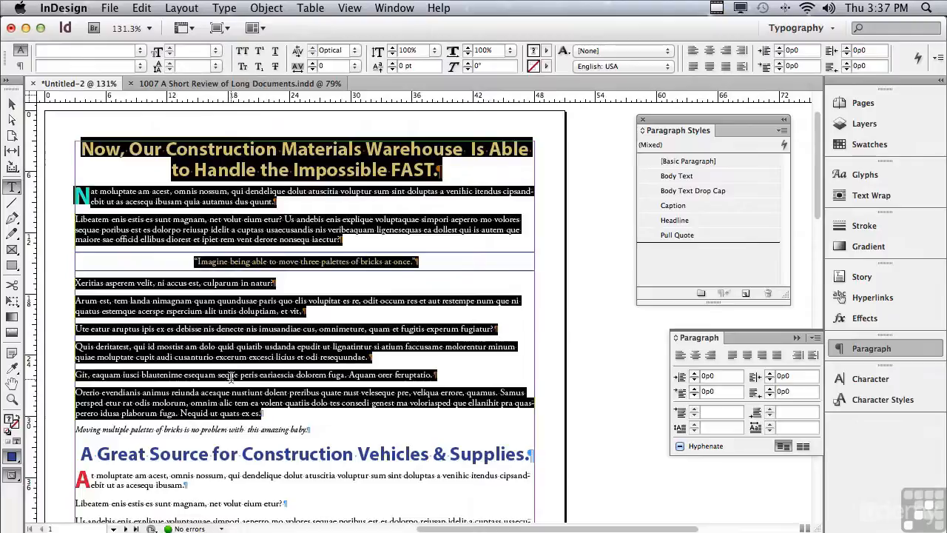
pyautogui.press('super+c')
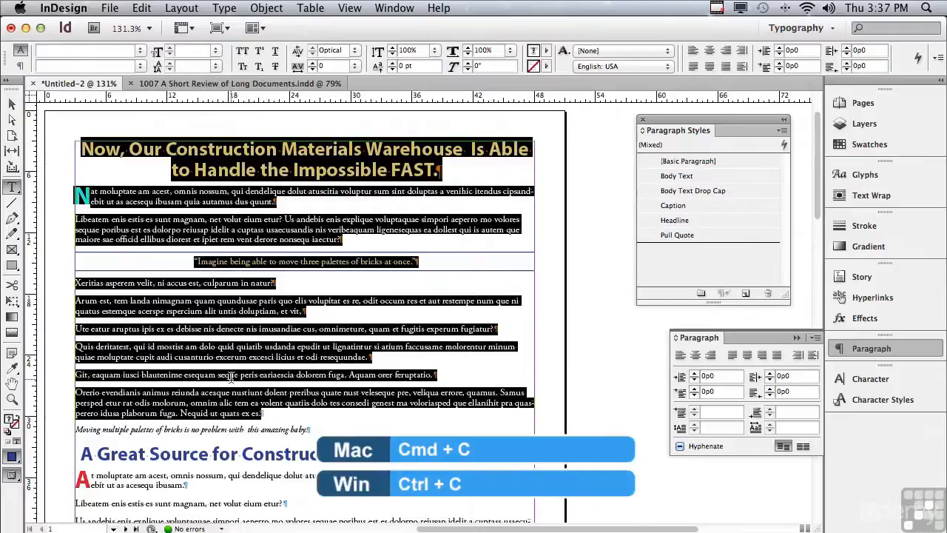
# - Paste the copied text into the empty top-left text frame of the 1007 A Short Review of Long Documents layout
pyautogui.click(194, 82)
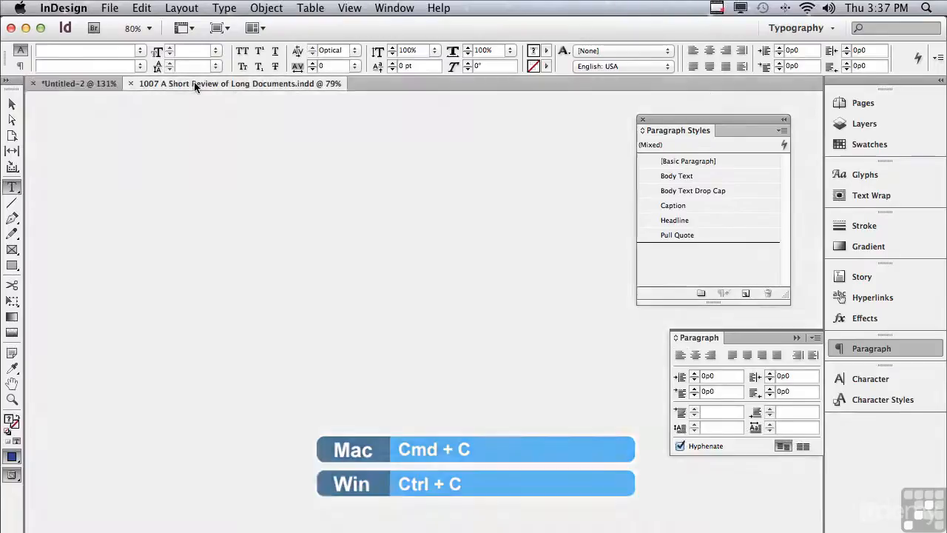
pyautogui.click(155, 133)
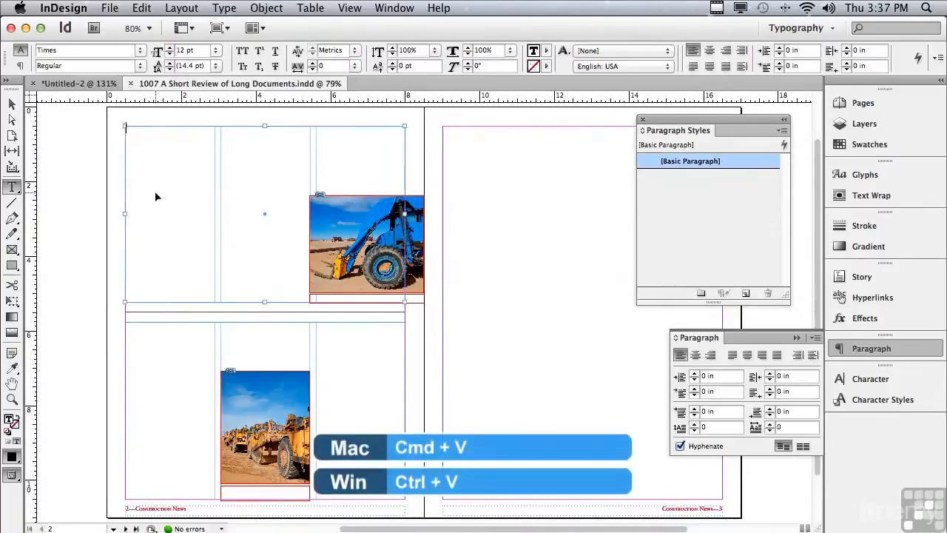
pyautogui.press('super+v')
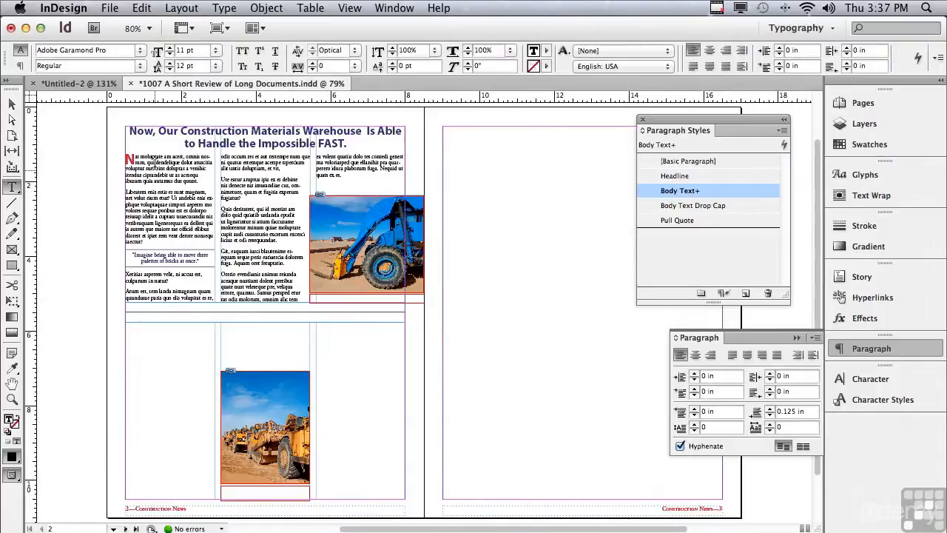
# - Copy the "Moving multiple palettes of bricks" caption from Untitled-2 and paste it into the small frame beneath the tractor photo
pyautogui.click(82, 85)
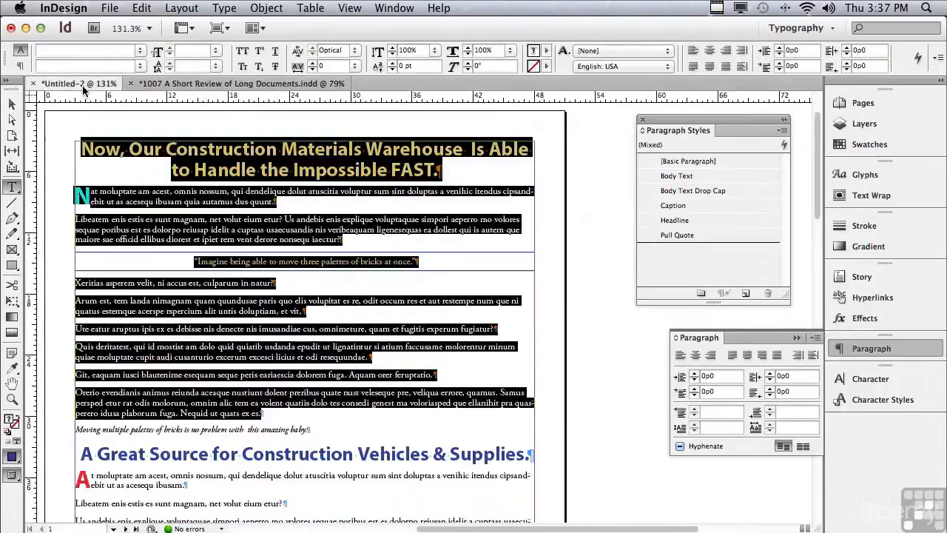
pyautogui.moveTo(76, 429); pyautogui.dragTo(308, 429)
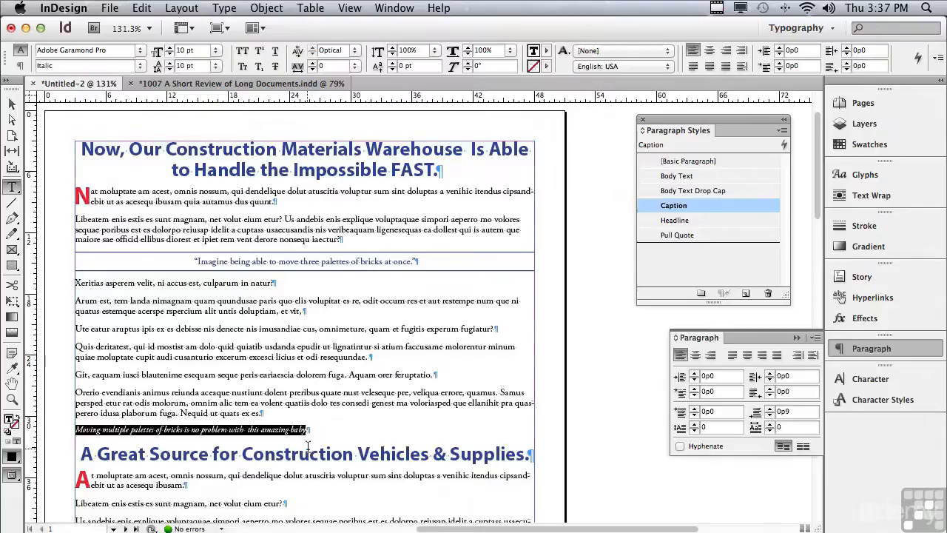
pyautogui.click(185, 84)
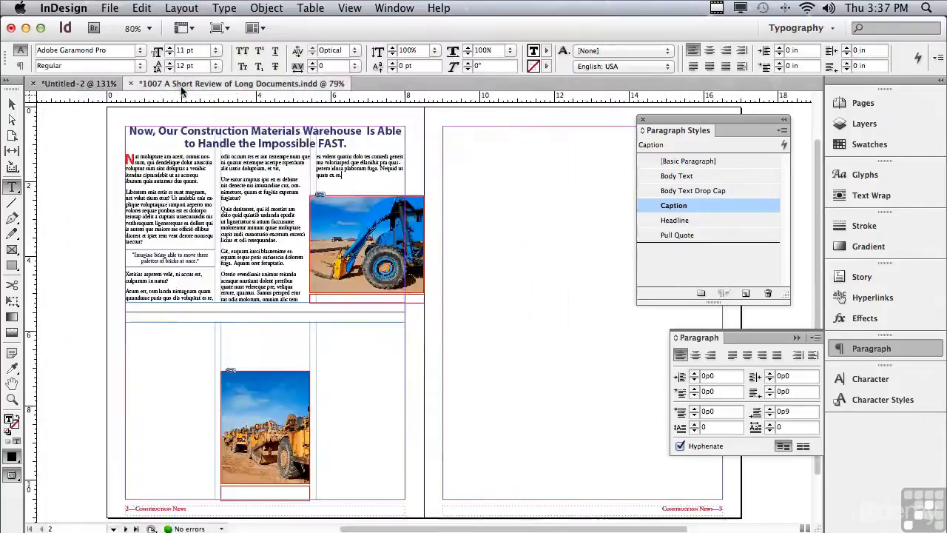
pyautogui.click(436, 304)
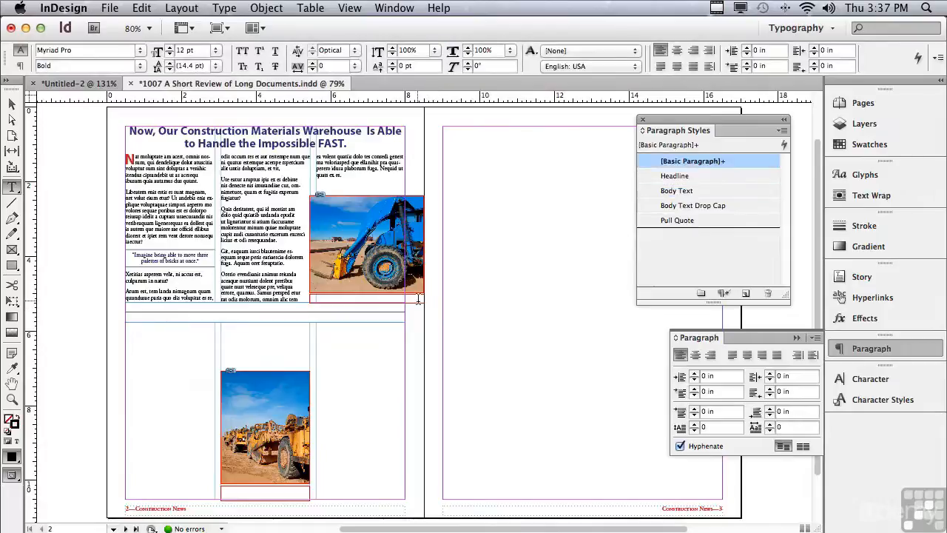
pyautogui.click(428, 335)
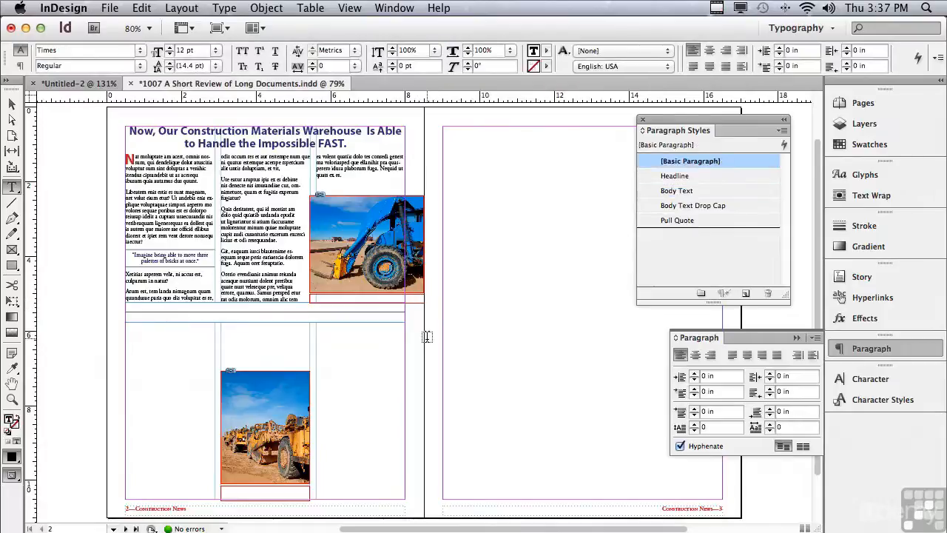
pyautogui.press('super+v')
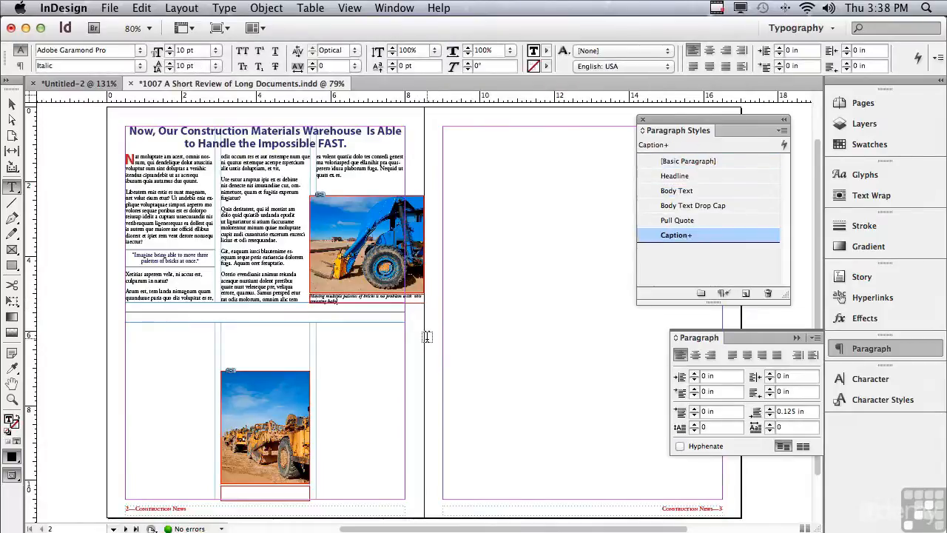
pyautogui.click(161, 335)
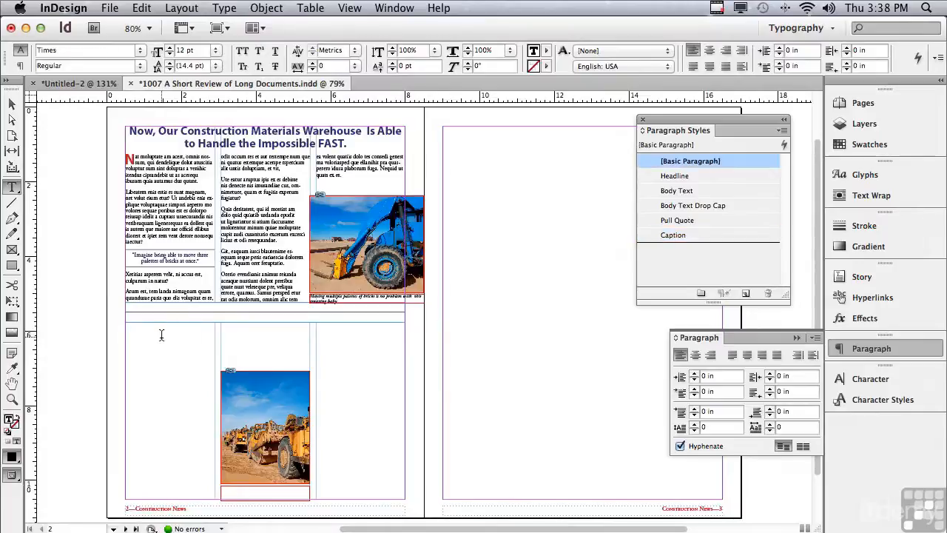
# - Copy the second story, from the "A Great Source for Construction Vehicles & Supplies." headline to before its caption, into the empty lower frame of the layout
pyautogui.click(87, 86)
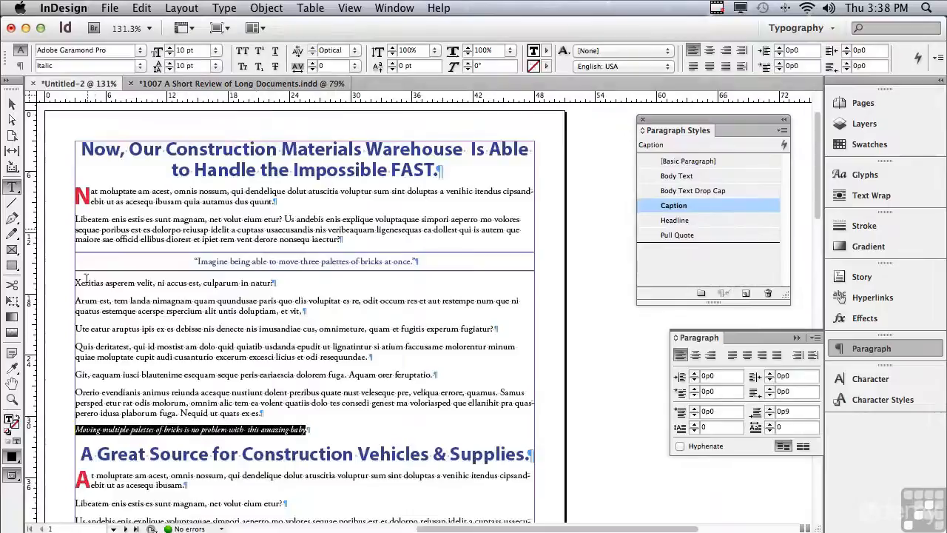
pyautogui.moveTo(83, 452); pyautogui.dragTo(274, 361)
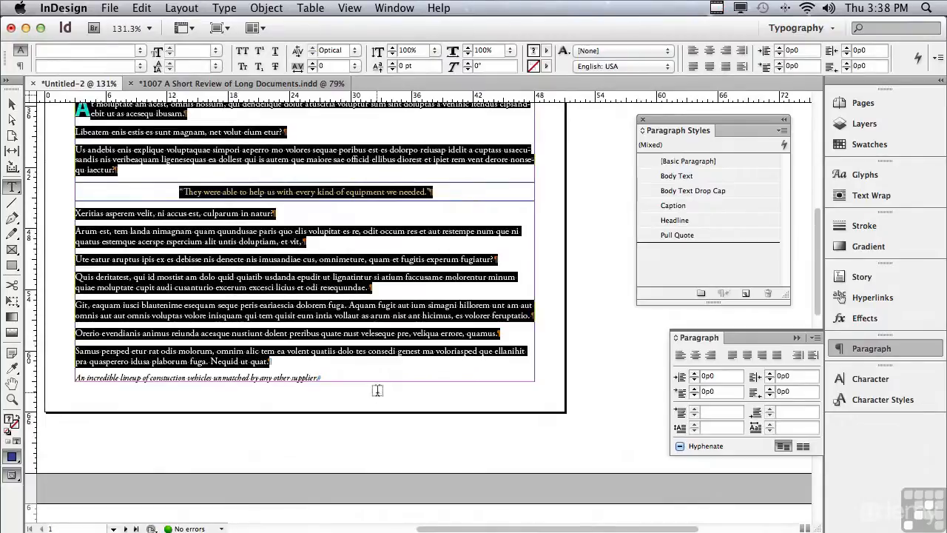
pyautogui.click(198, 85)
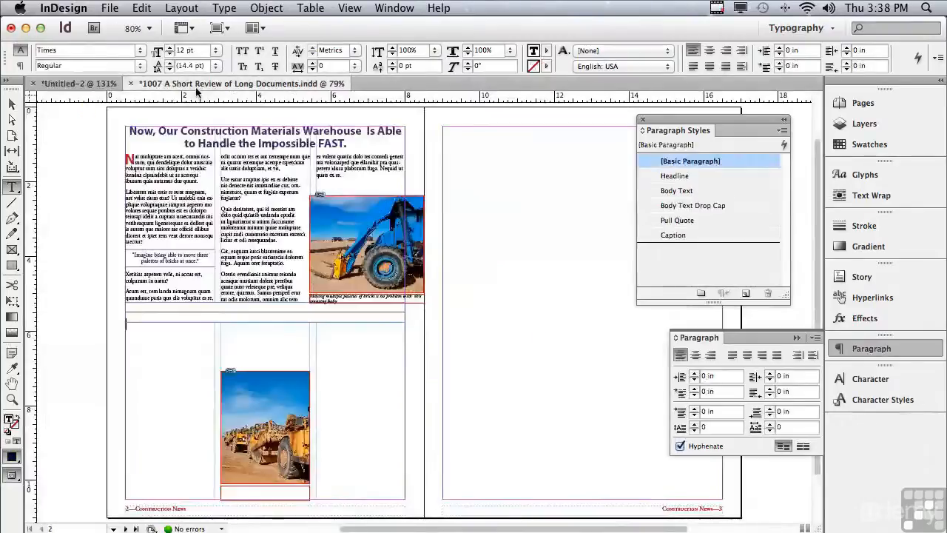
pyautogui.click(140, 332)
pyautogui.press('cmd+v')
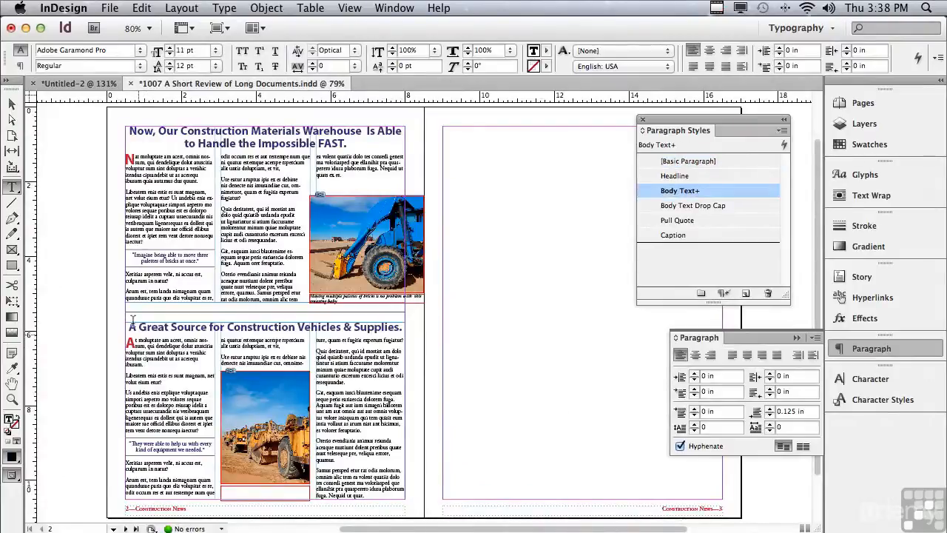
# - Copy the "An incredible lineup" caption from Untitled-2, paste it into the small frame beneath the lower photo, and preview the spread
pyautogui.click(64, 85)
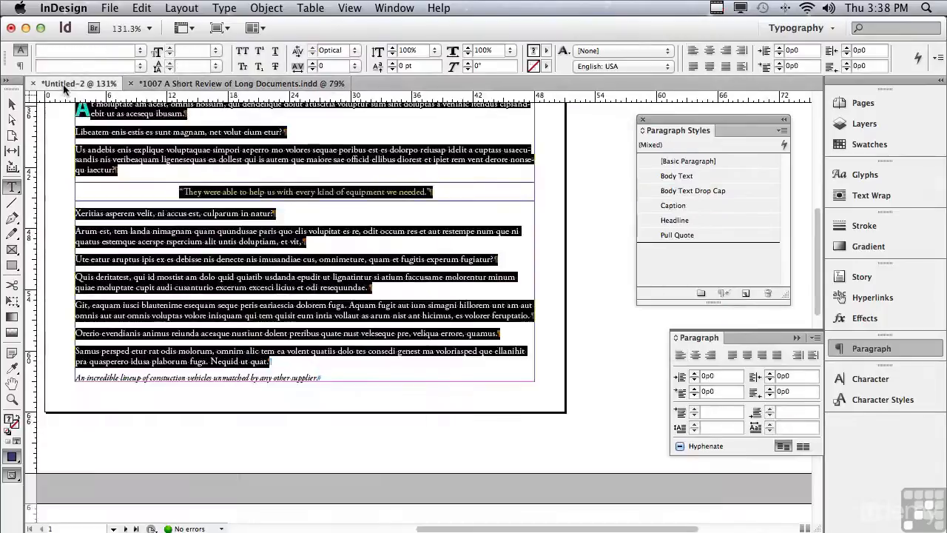
pyautogui.moveTo(76, 378); pyautogui.dragTo(318, 378)
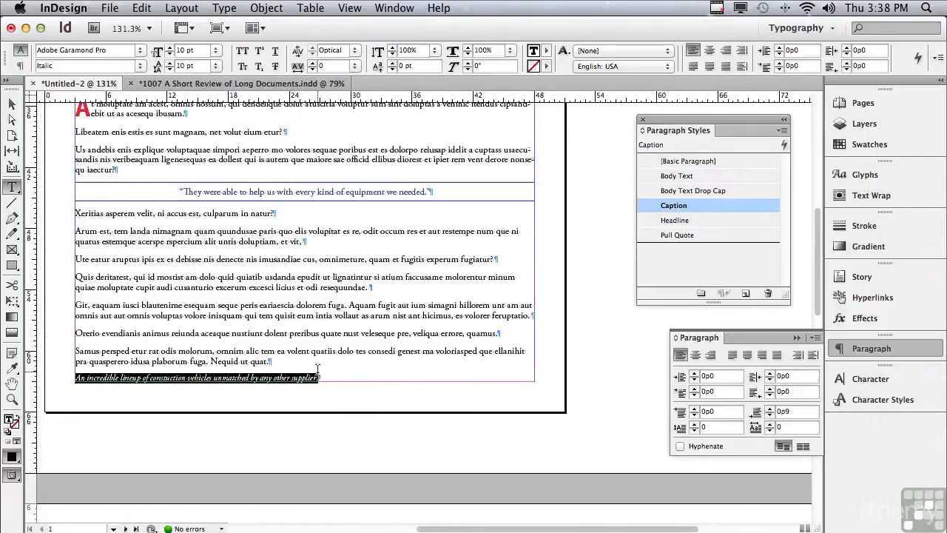
pyautogui.click(200, 84)
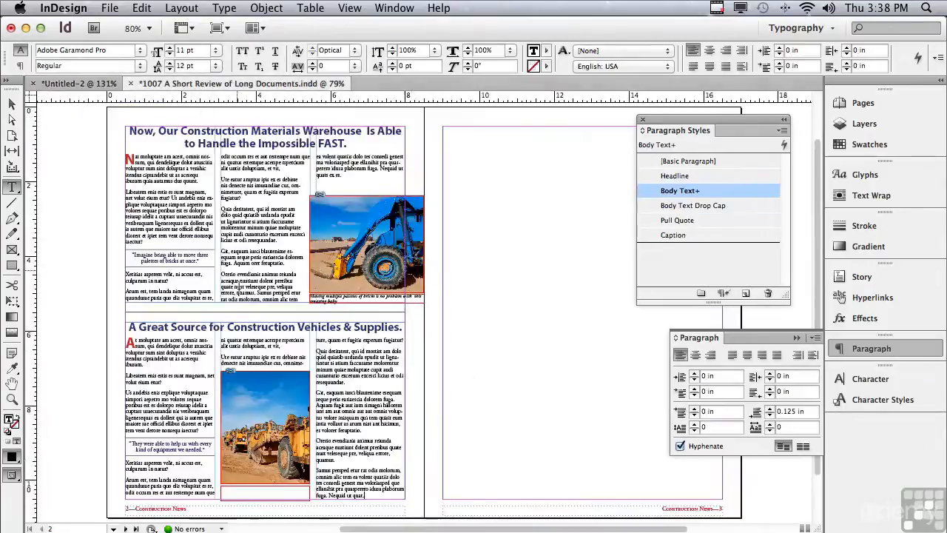
pyautogui.click(468, 482)
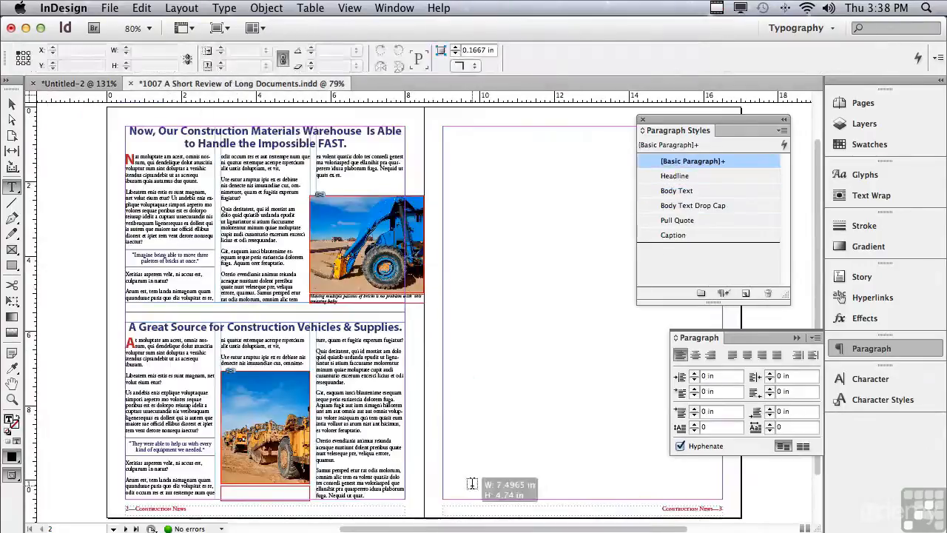
pyautogui.click(233, 492)
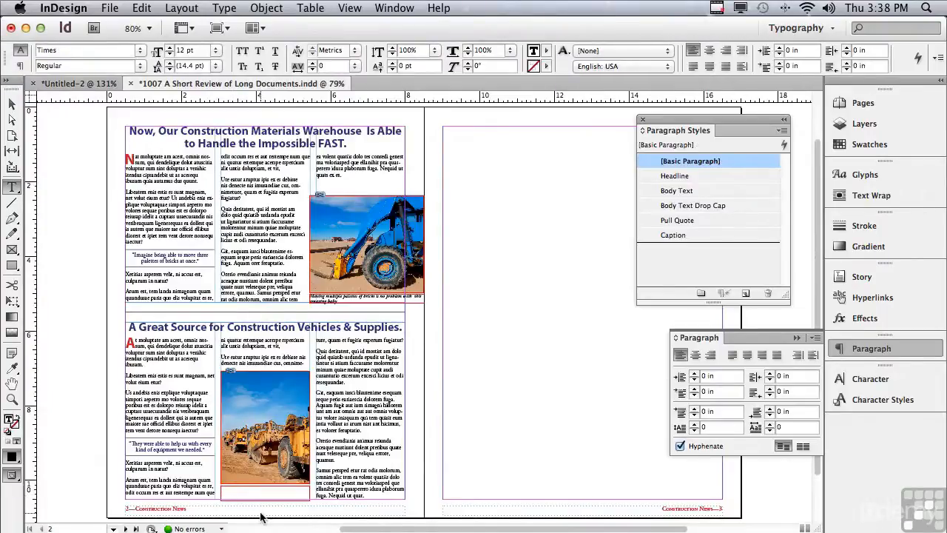
pyautogui.press('super+v')
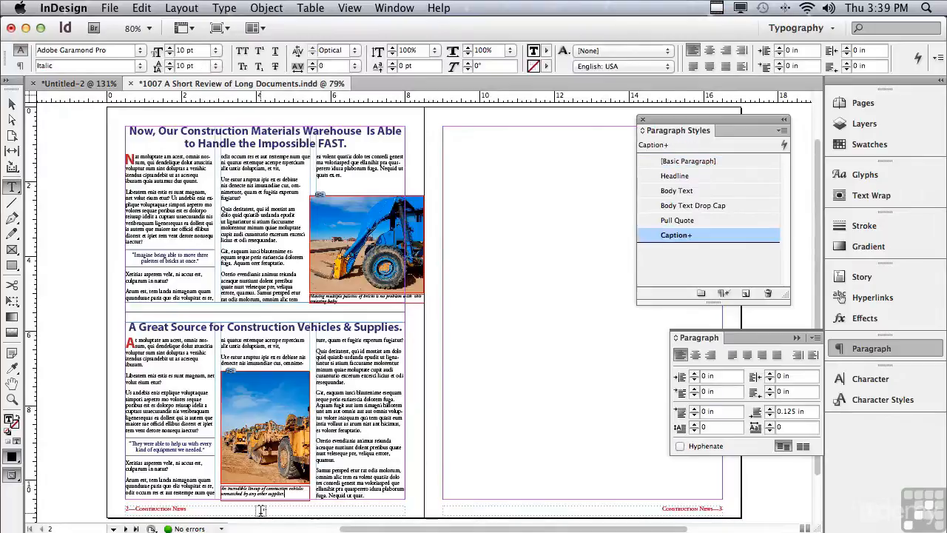
pyautogui.click(75, 380)
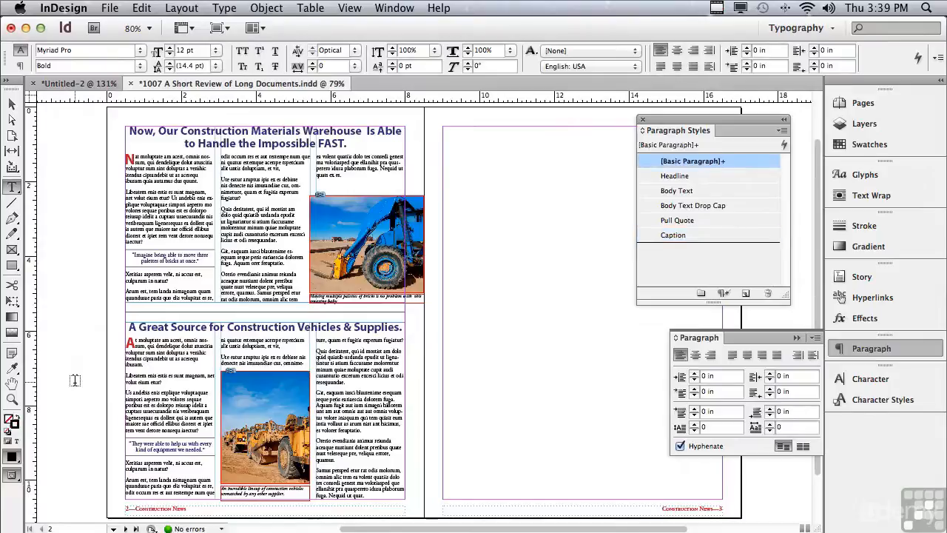
pyautogui.press('w')
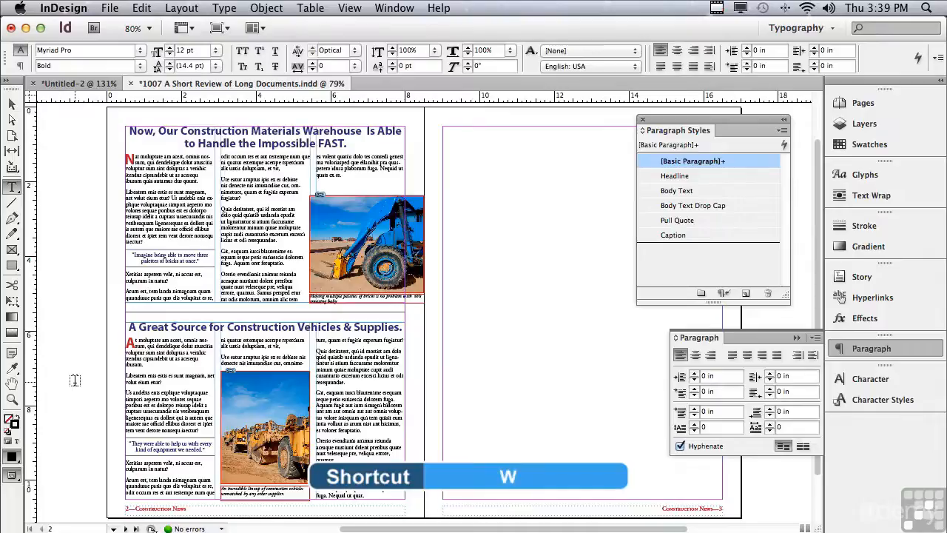